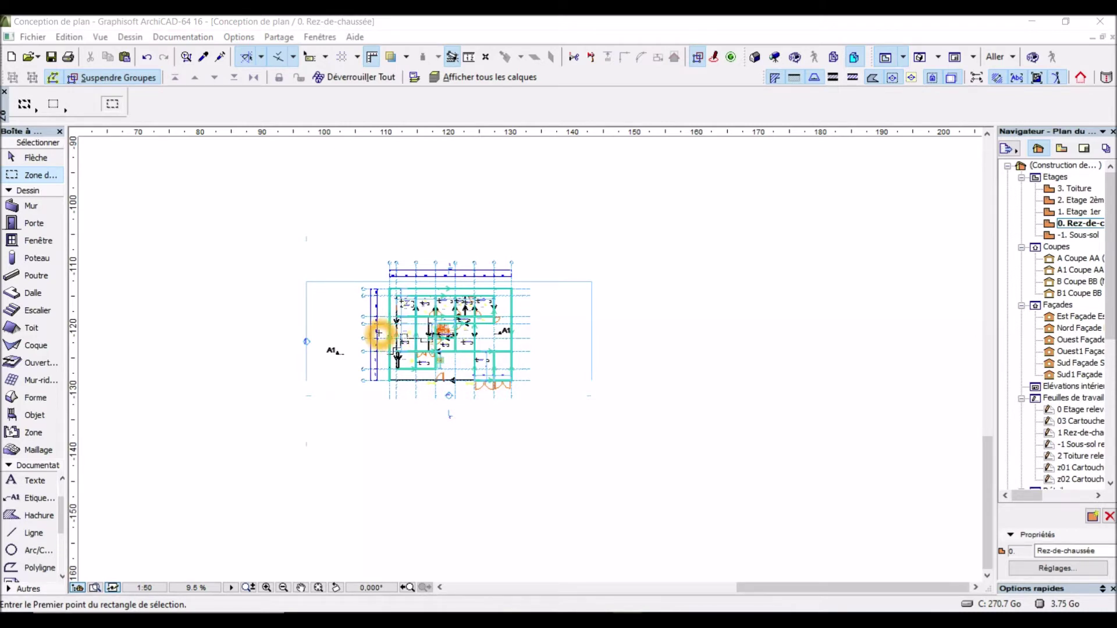
Step: Examine the ground-floor plan, including the upper-left rooms and the wall corner at the Salle à manger
{"action": "scroll", "coordinate": [379, 334], "scroll_direction": "down", "scroll_amount": 1}
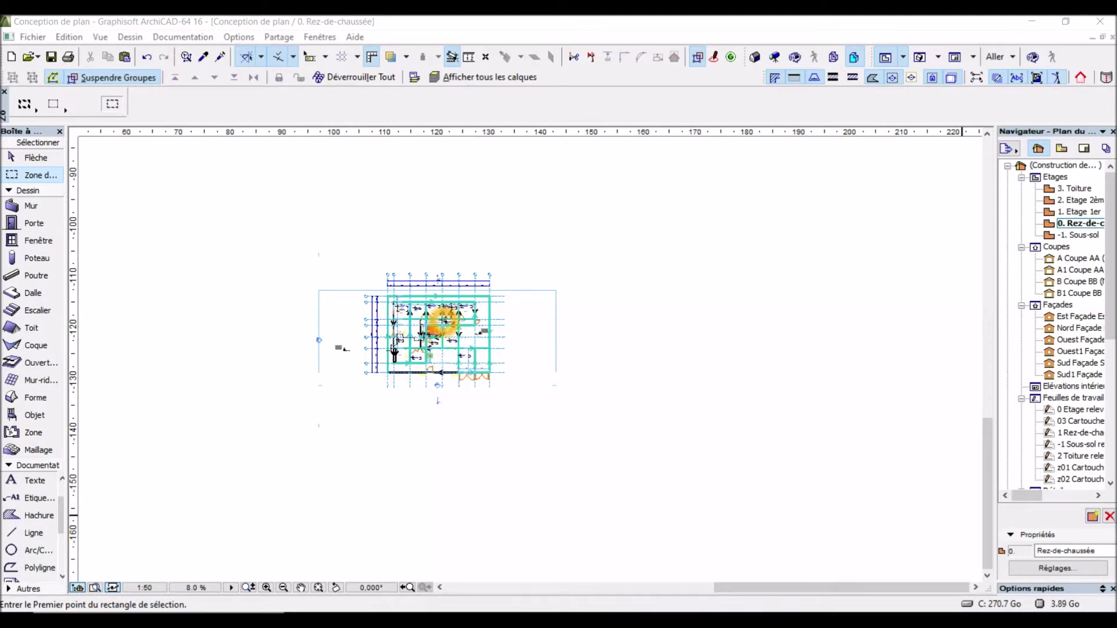
{"action": "scroll", "coordinate": [440, 320], "scroll_direction": "up", "scroll_amount": 2}
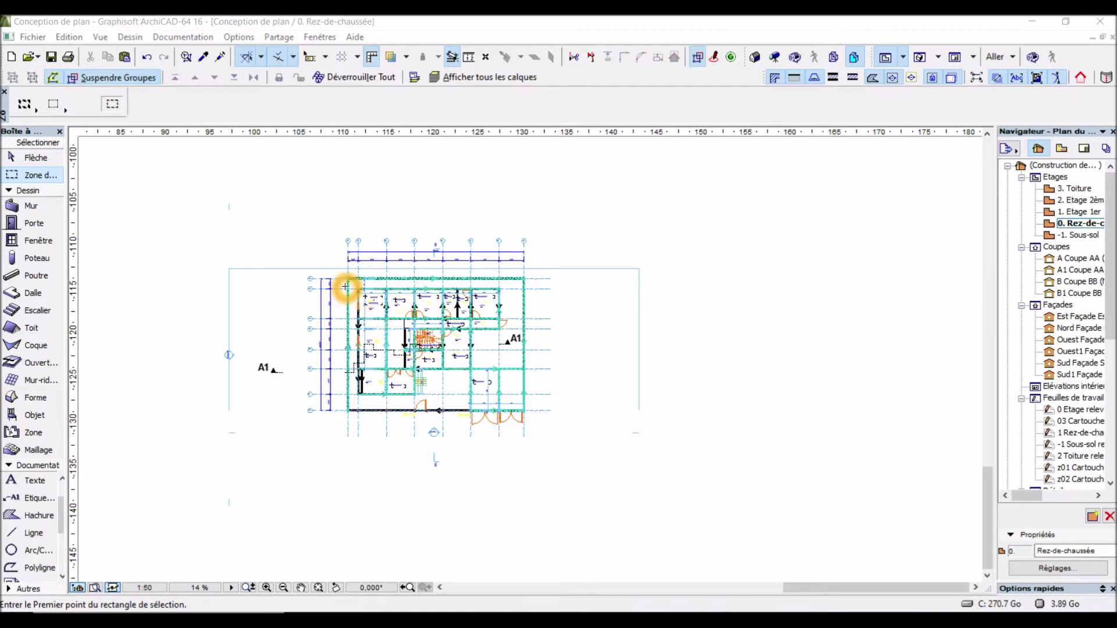
{"action": "scroll", "coordinate": [345, 280], "scroll_direction": "down", "scroll_amount": 1}
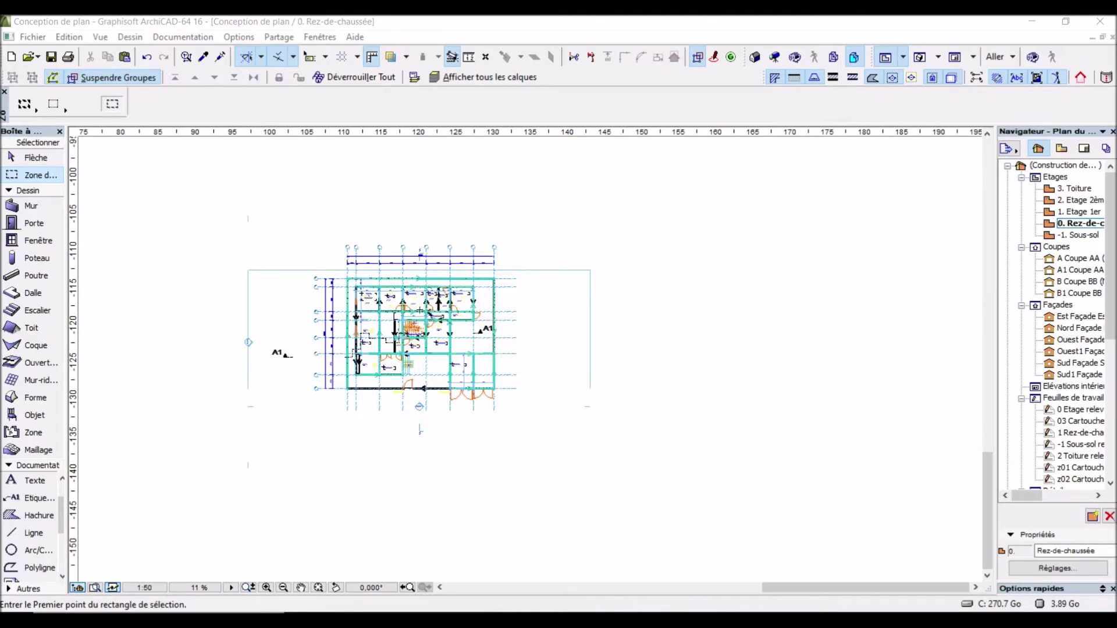
{"action": "scroll", "coordinate": [370, 285], "scroll_direction": "up", "scroll_amount": 3}
{"action": "scroll", "coordinate": [378, 302], "scroll_direction": "up", "scroll_amount": 2}
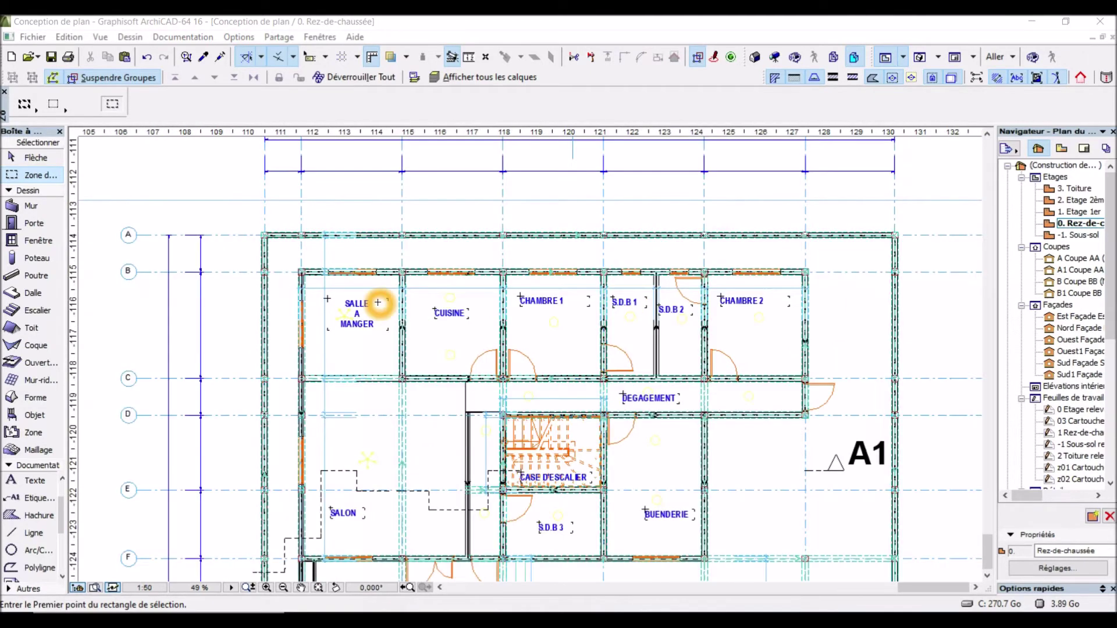
{"action": "scroll", "coordinate": [298, 271], "scroll_direction": "up", "scroll_amount": 1}
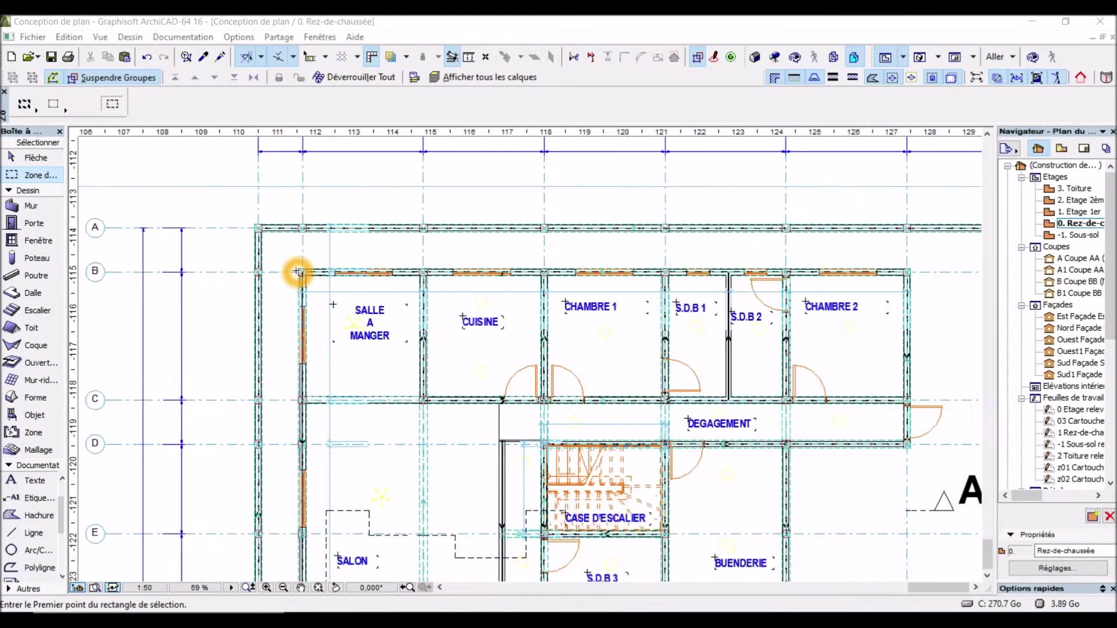
{"action": "scroll", "coordinate": [298, 272], "scroll_direction": "up", "scroll_amount": 2}
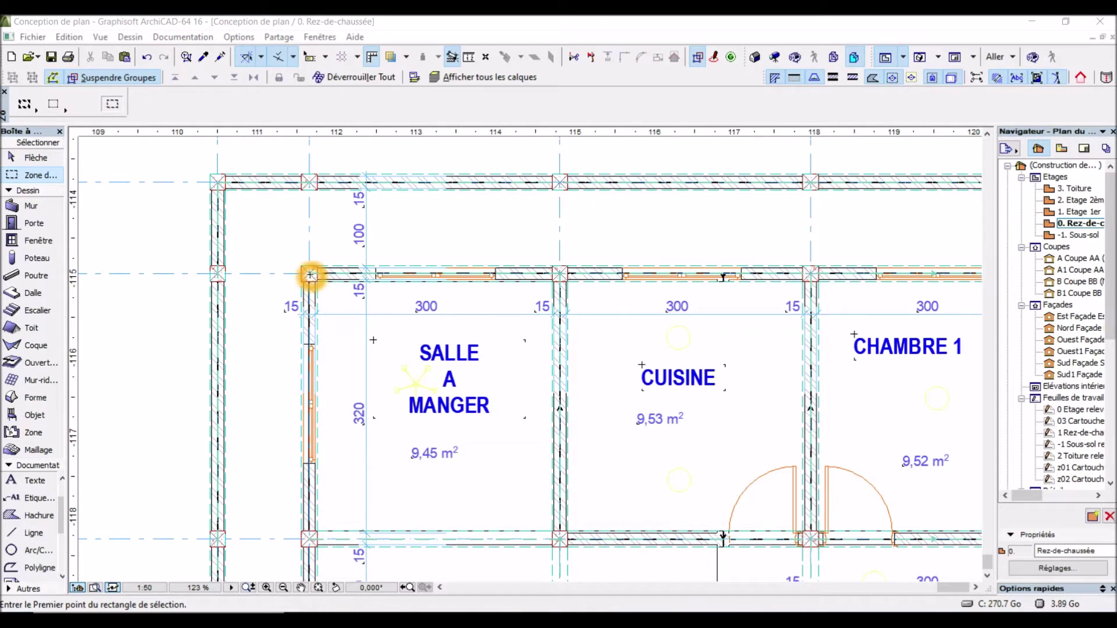
{"action": "scroll", "coordinate": [310, 274], "scroll_direction": "down", "scroll_amount": 4}
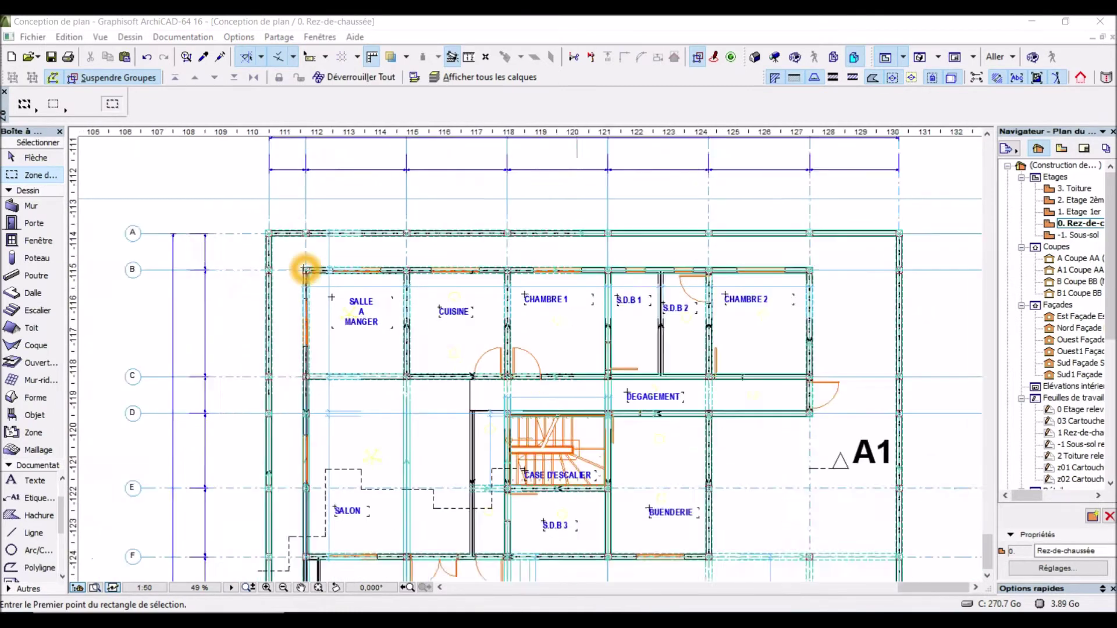
{"action": "scroll", "coordinate": [365, 306], "scroll_direction": "down", "scroll_amount": 2}
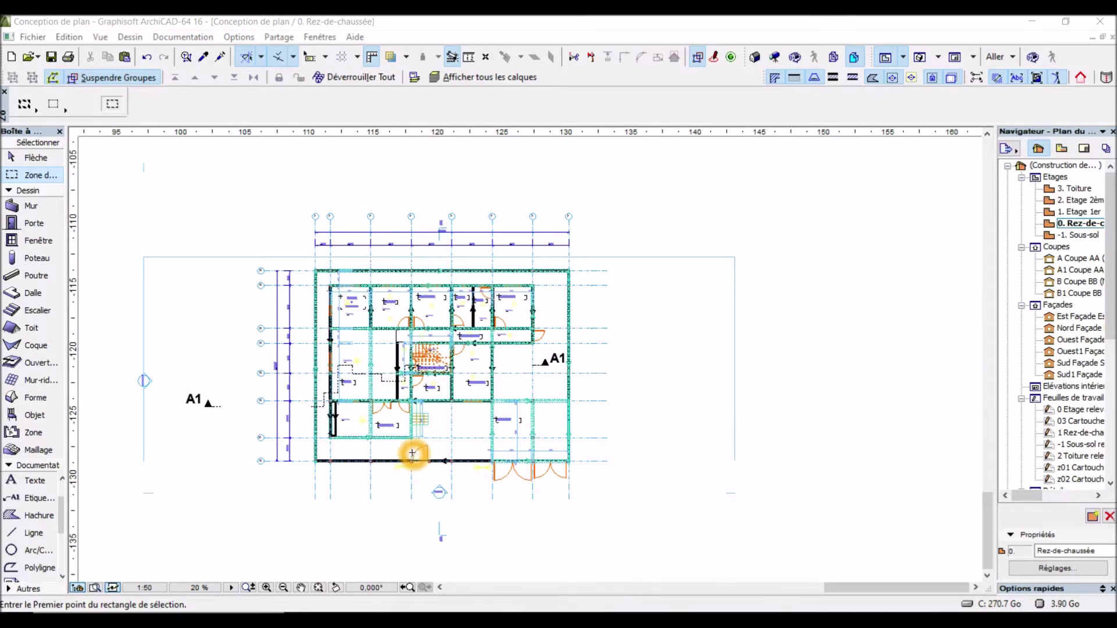
Step: Draw a rectangular selection area around the whole ground-floor plan, including its axes and dimension lines
{"action": "scroll", "coordinate": [361, 424], "scroll_direction": "down", "scroll_amount": 3}
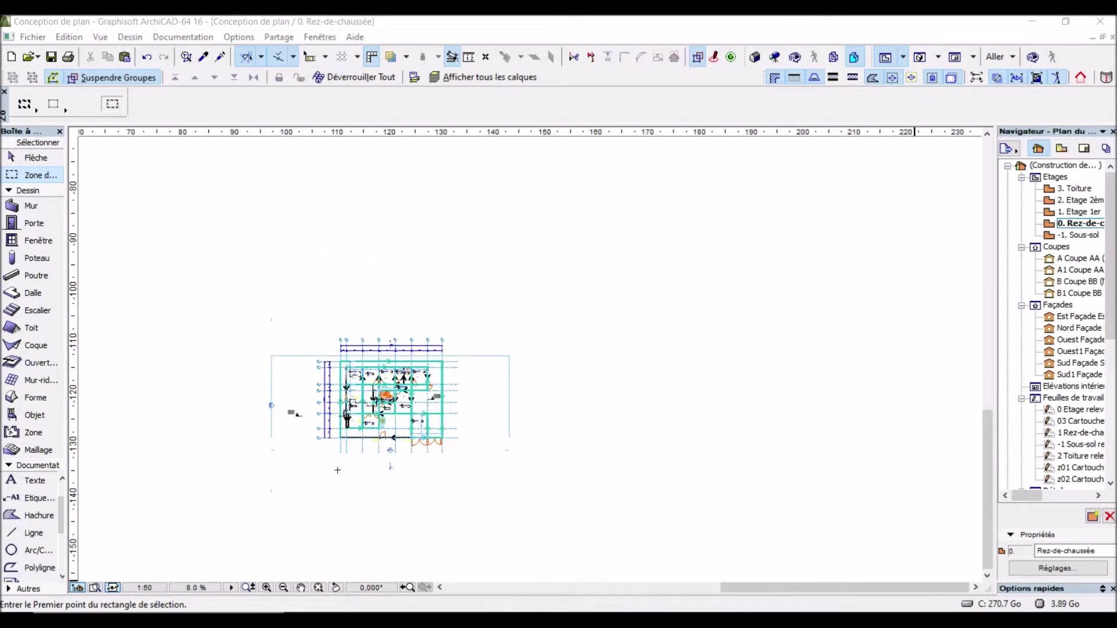
{"action": "scroll", "coordinate": [342, 279], "scroll_direction": "down", "scroll_amount": 2}
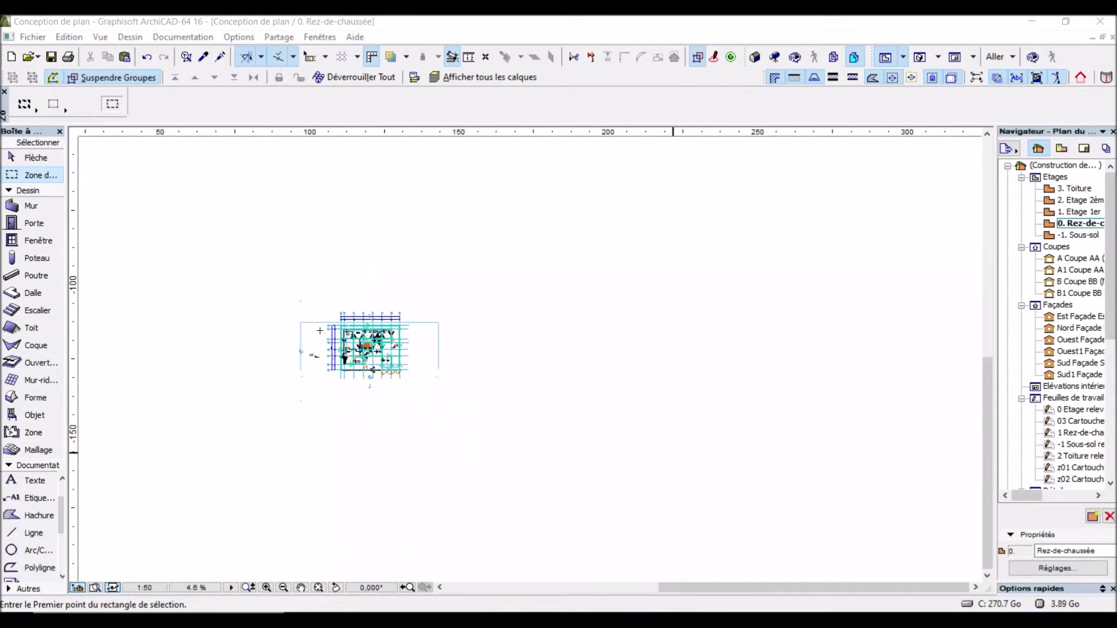
{"action": "left_click", "coordinate": [290, 288]}
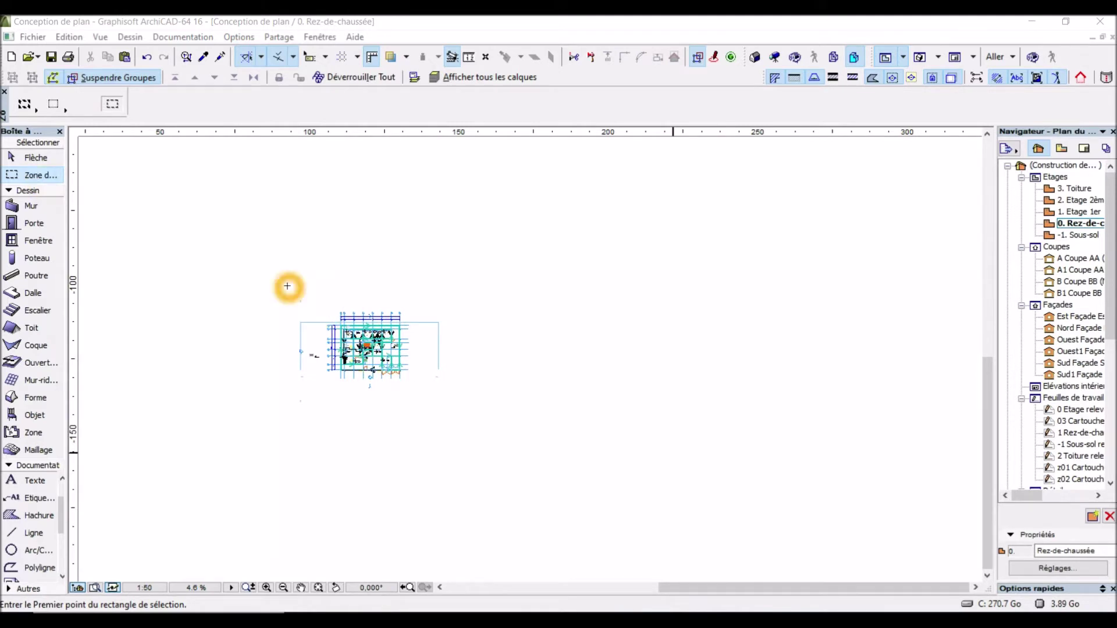
{"action": "left_click", "coordinate": [309, 295]}
{"action": "left_click", "coordinate": [445, 391]}
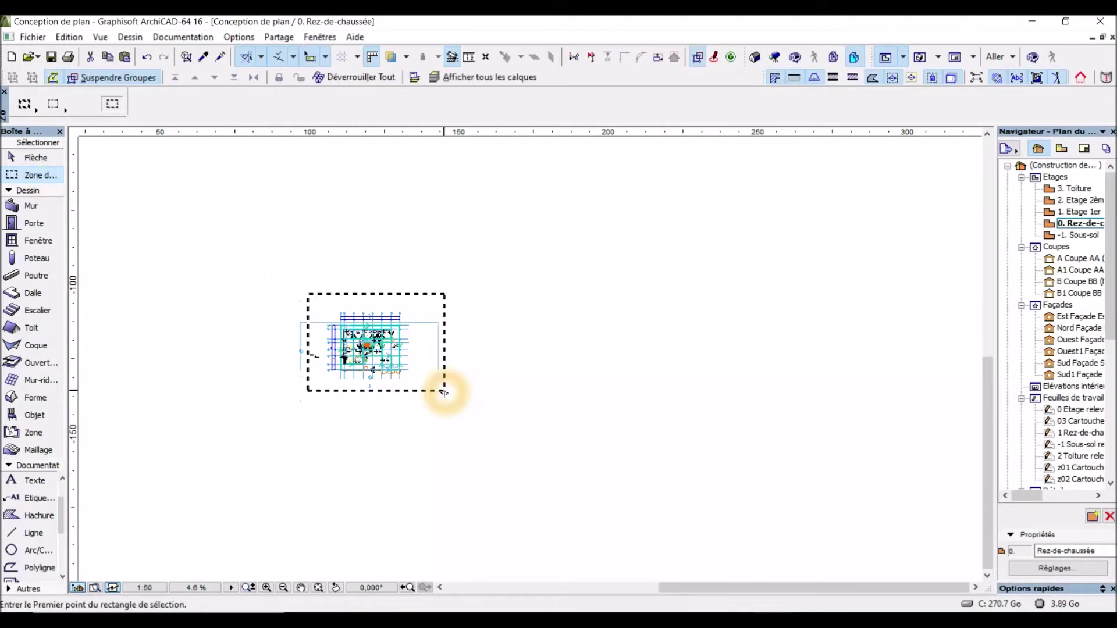
Step: View the 1. Etage 1er plan inside the selection area and return to the 0. Rez-de-chaussée plan
{"action": "double_click", "coordinate": [1078, 213]}
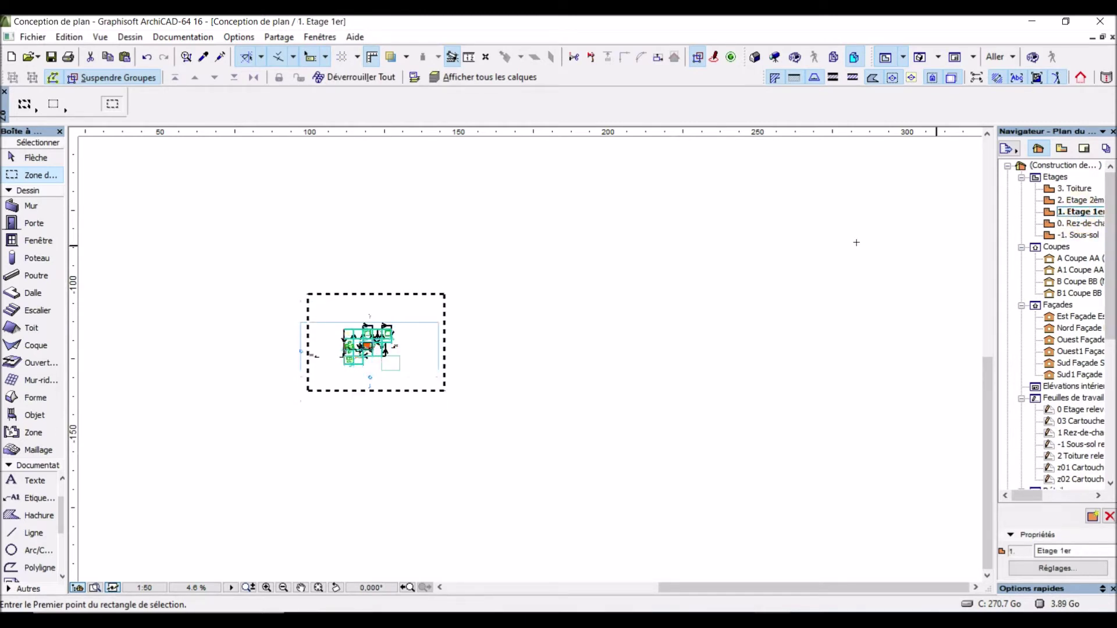
{"action": "scroll", "coordinate": [374, 385], "scroll_direction": "up", "scroll_amount": 3}
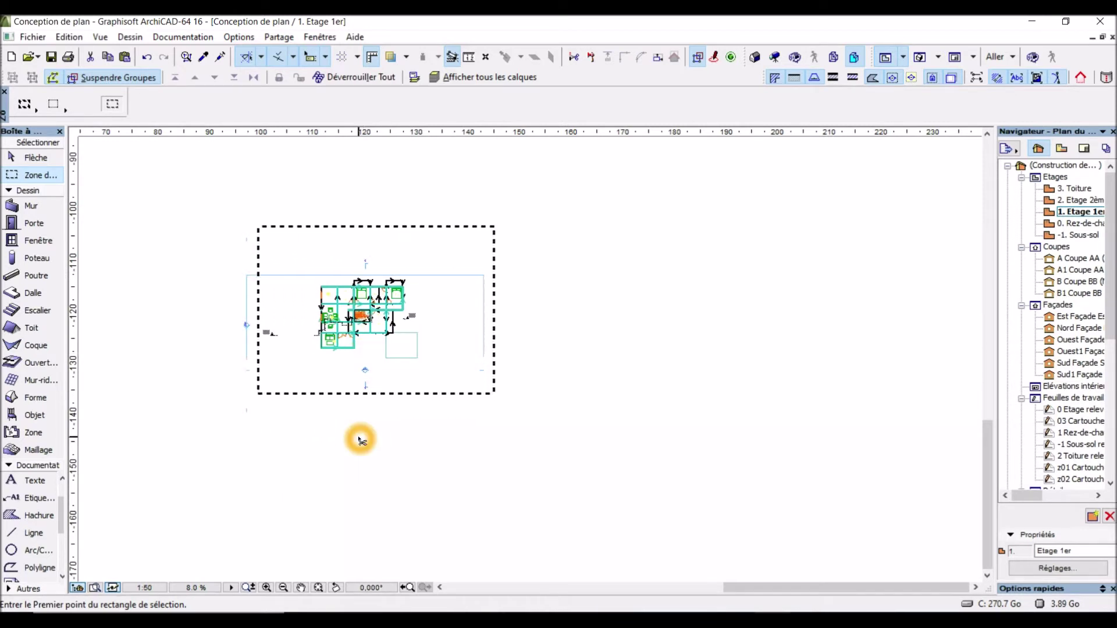
{"action": "double_click", "coordinate": [1088, 227]}
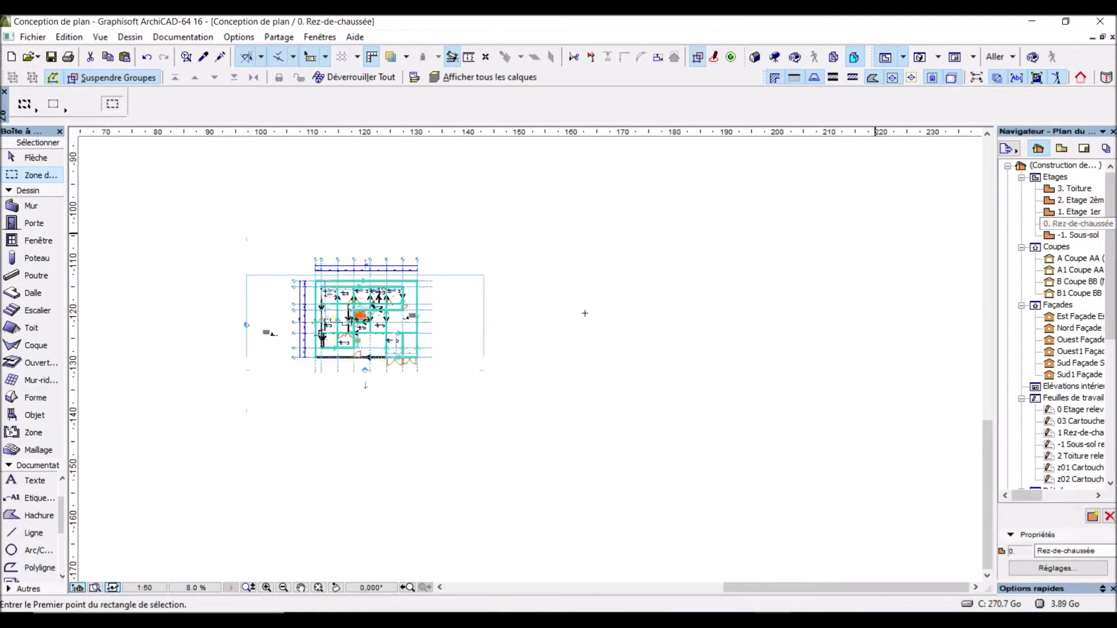
Step: Copy the selection area's contents and paste them with 1. Etage 1er (3,200) matched to the current ground-floor storey
{"action": "scroll", "coordinate": [205, 278], "scroll_direction": "down", "scroll_amount": 2}
{"action": "scroll", "coordinate": [184, 284], "scroll_direction": "down", "scroll_amount": 1}
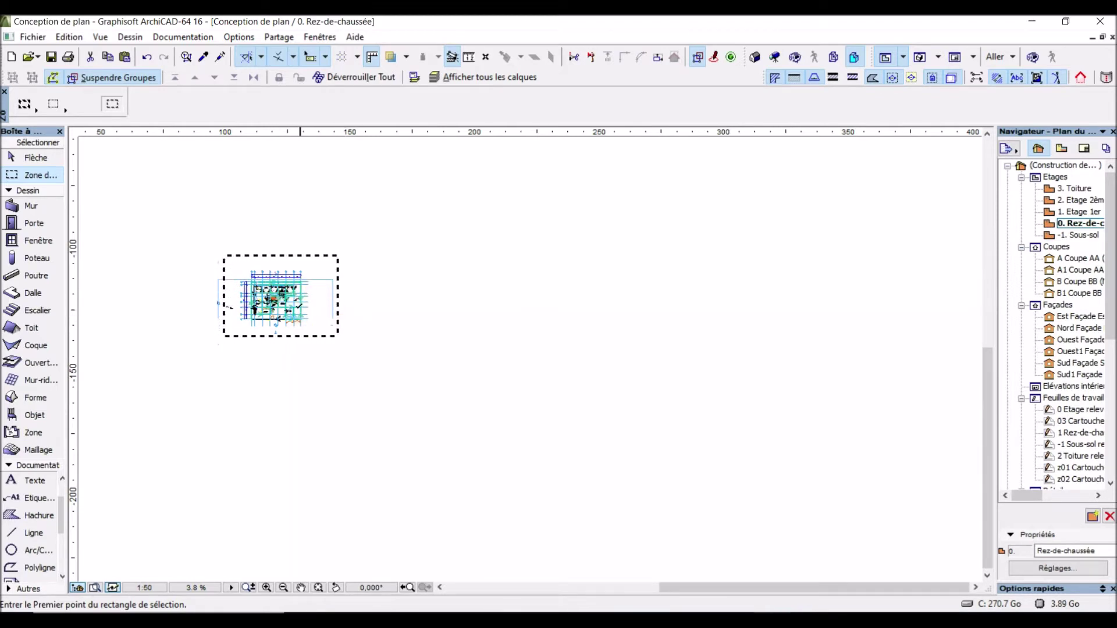
{"action": "scroll", "coordinate": [268, 295], "scroll_direction": "up", "scroll_amount": 1}
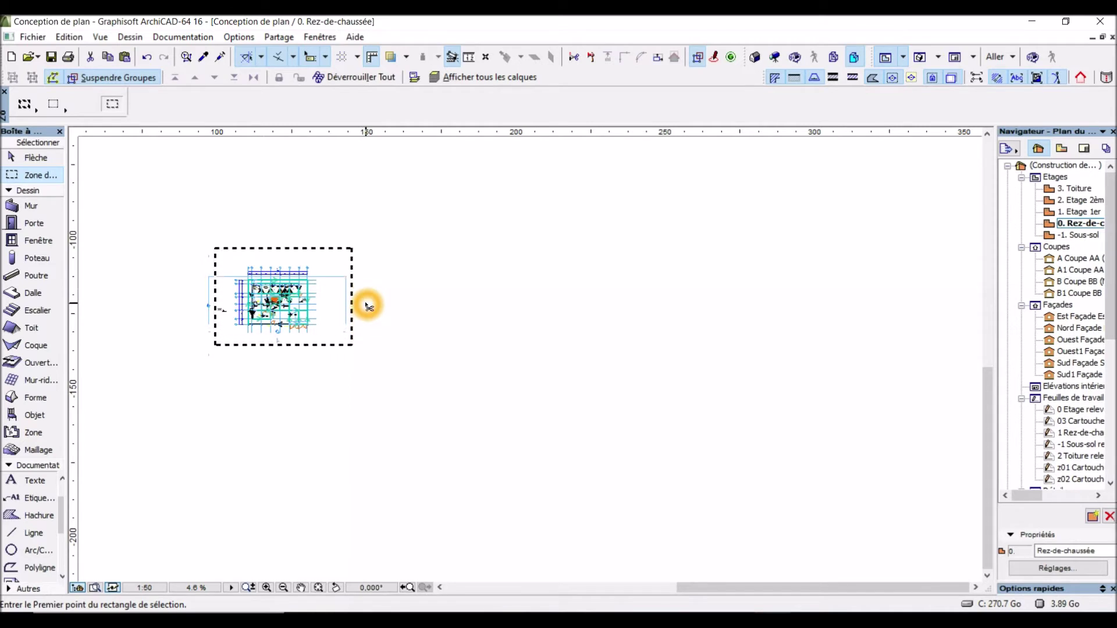
{"action": "key", "text": "ctrl+v"}
{"action": "left_click", "coordinate": [664, 271]}
{"action": "left_click", "coordinate": [457, 249]}
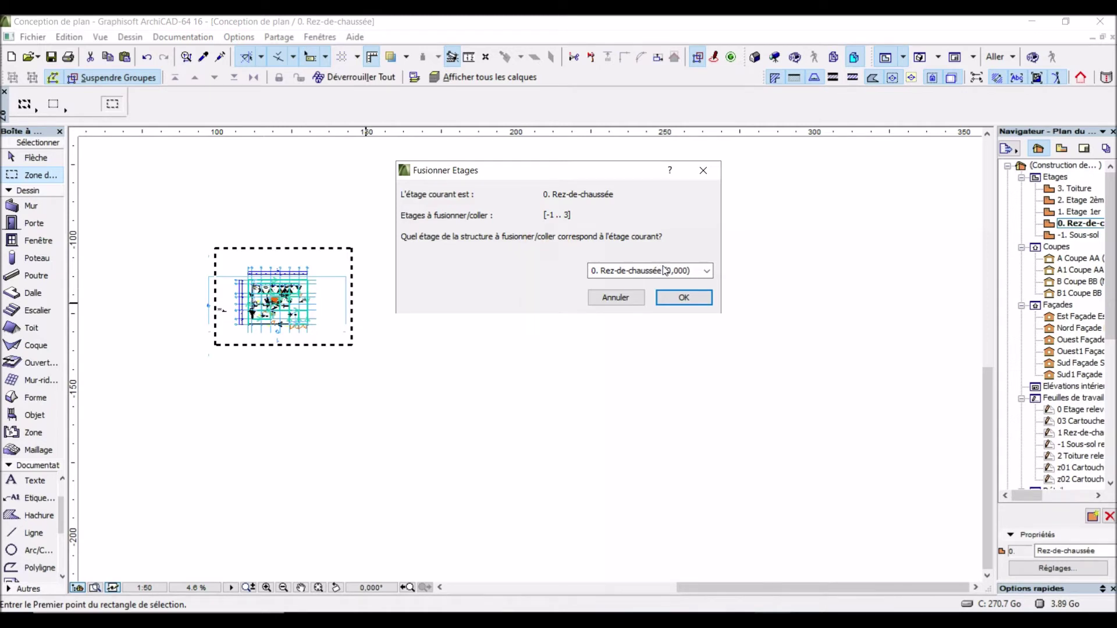
{"action": "left_click", "coordinate": [705, 269]}
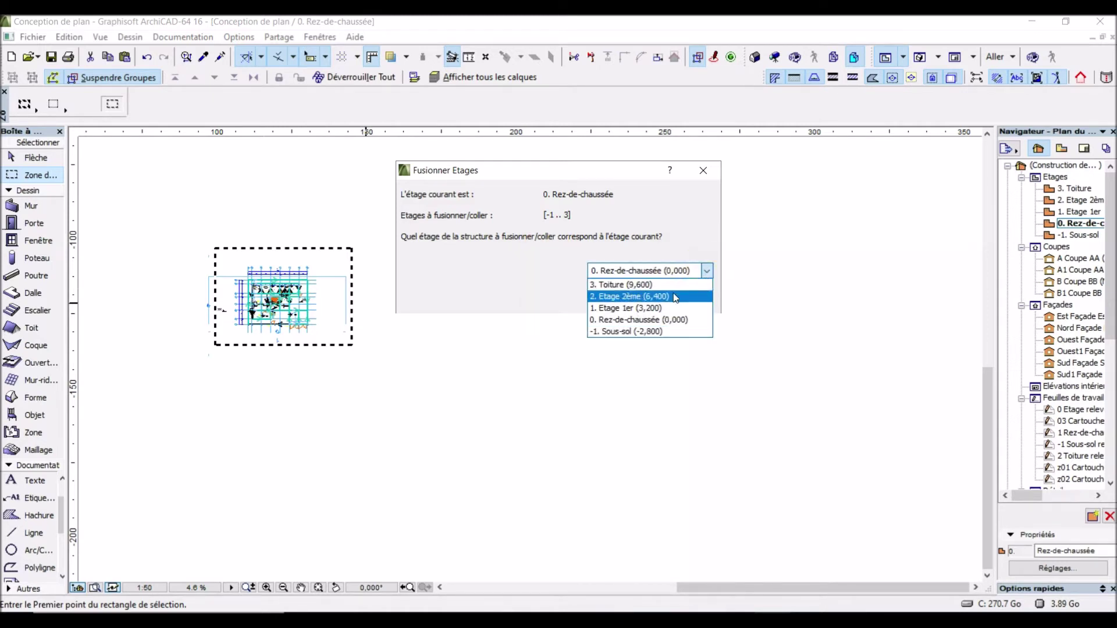
{"action": "left_click", "coordinate": [637, 309]}
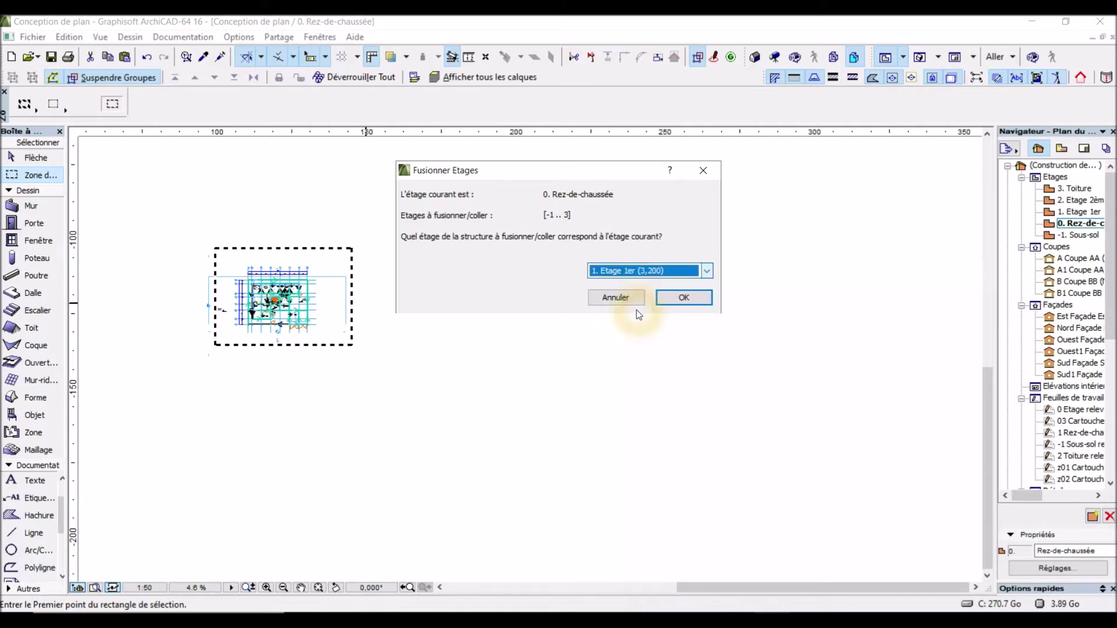
{"action": "left_click", "coordinate": [677, 298]}
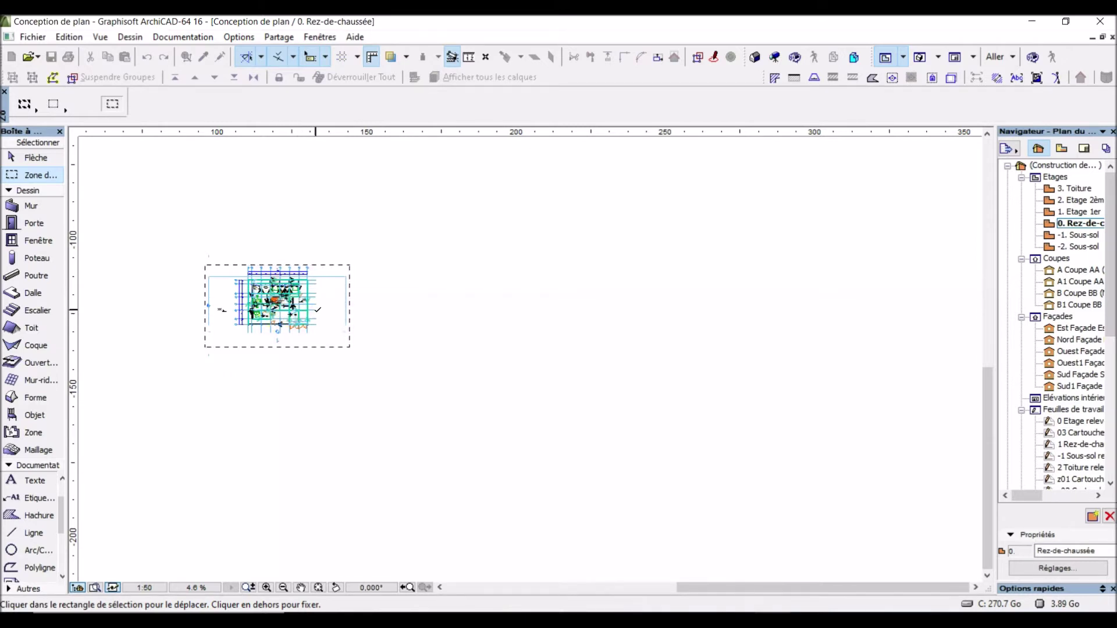
Step: Move the pasted plan horizontally to the right by a distance of 30 and confirm its placement
{"action": "left_click", "coordinate": [318, 308]}
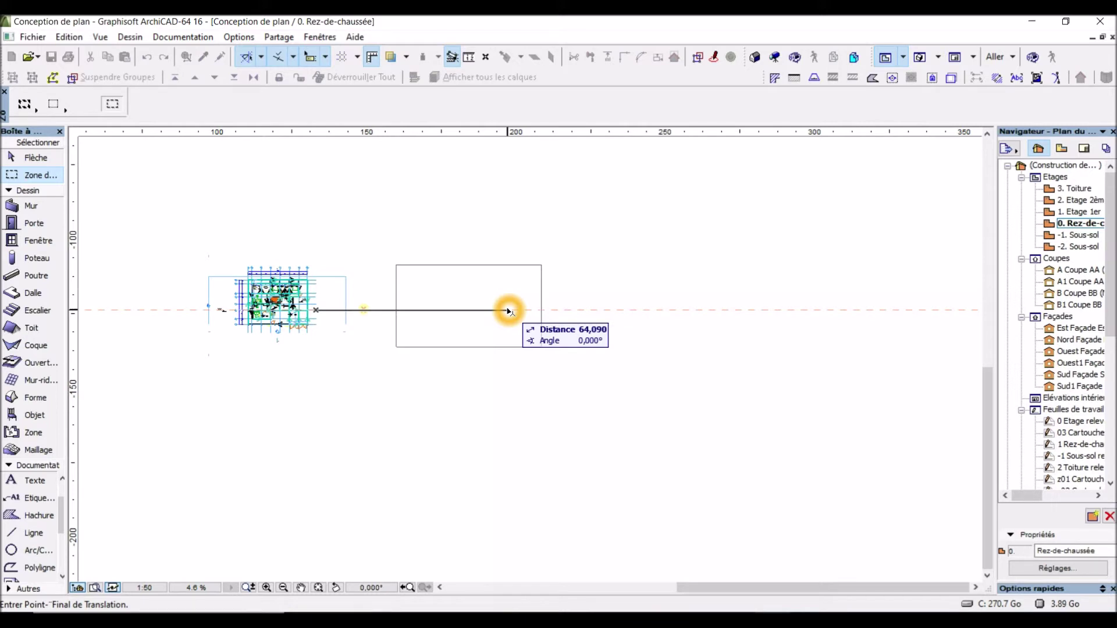
{"action": "key", "text": "Tab"}
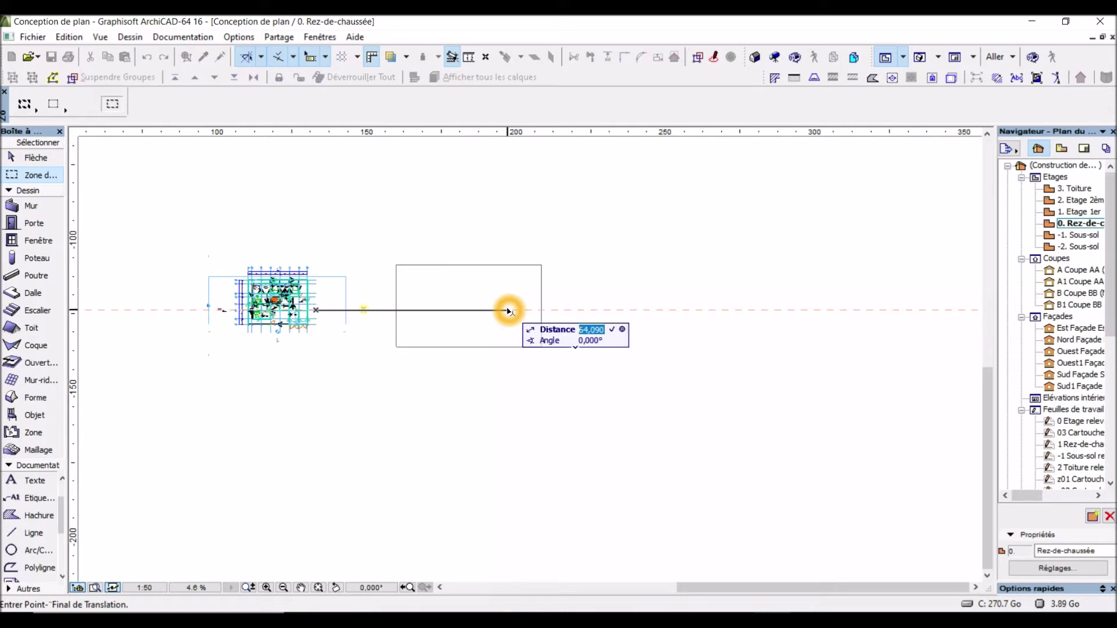
{"action": "type", "text": "30"}
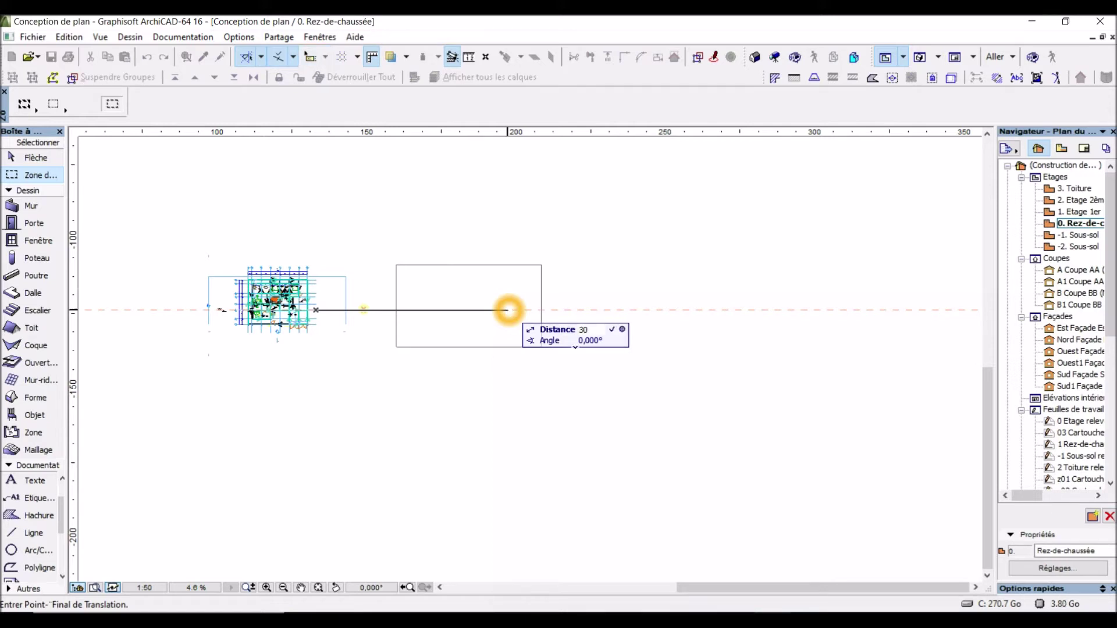
{"action": "key", "text": "Return"}
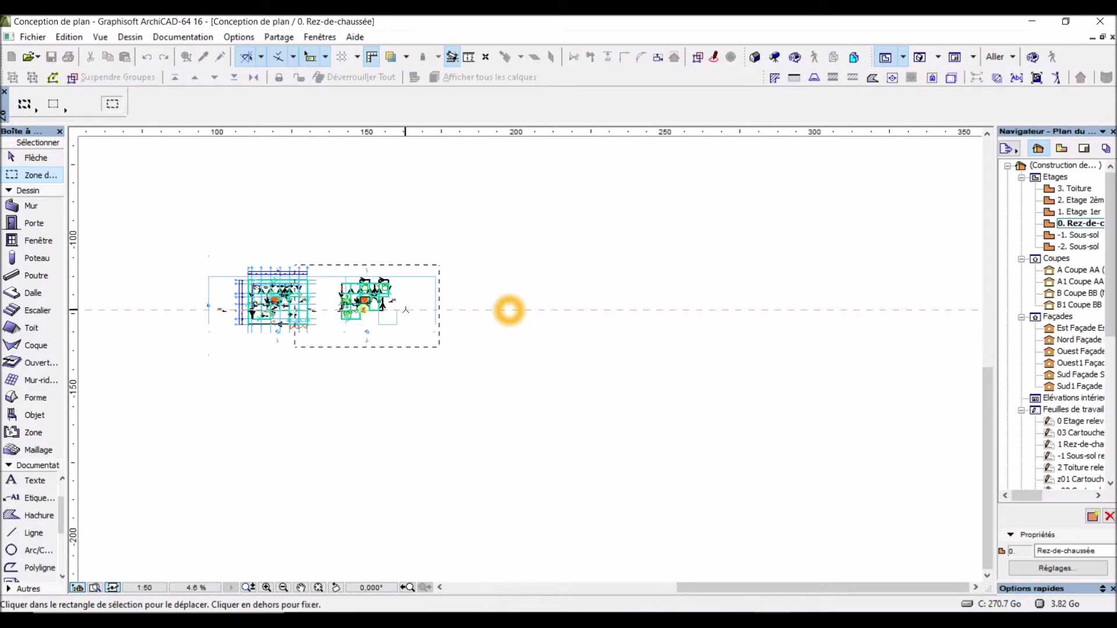
{"action": "right_click", "coordinate": [524, 394]}
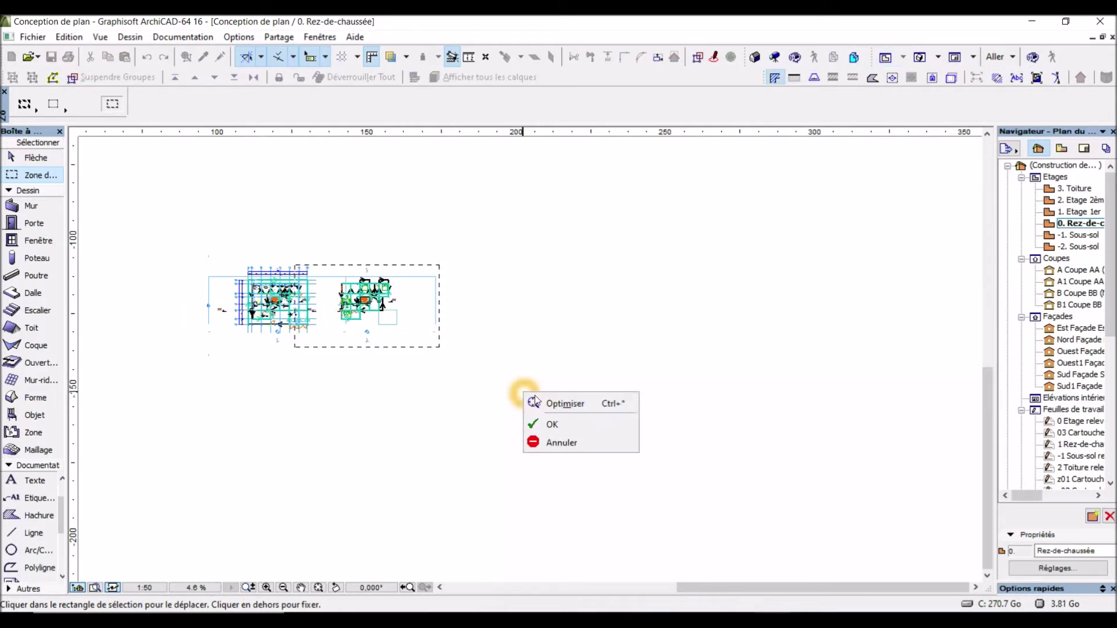
{"action": "left_click", "coordinate": [572, 423]}
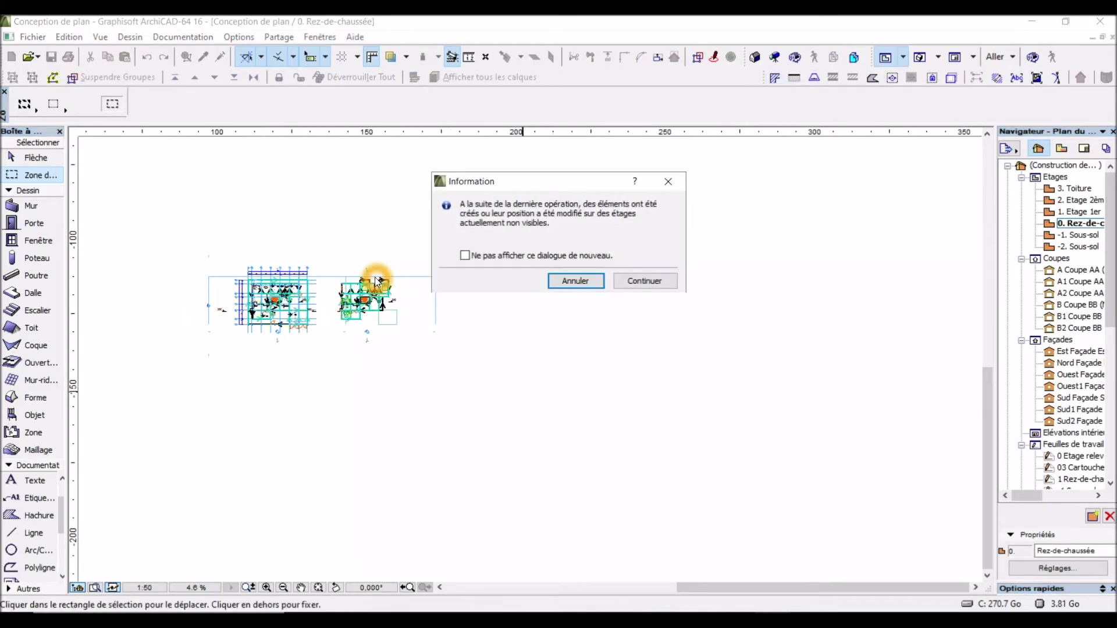
{"action": "left_click", "coordinate": [643, 281]}
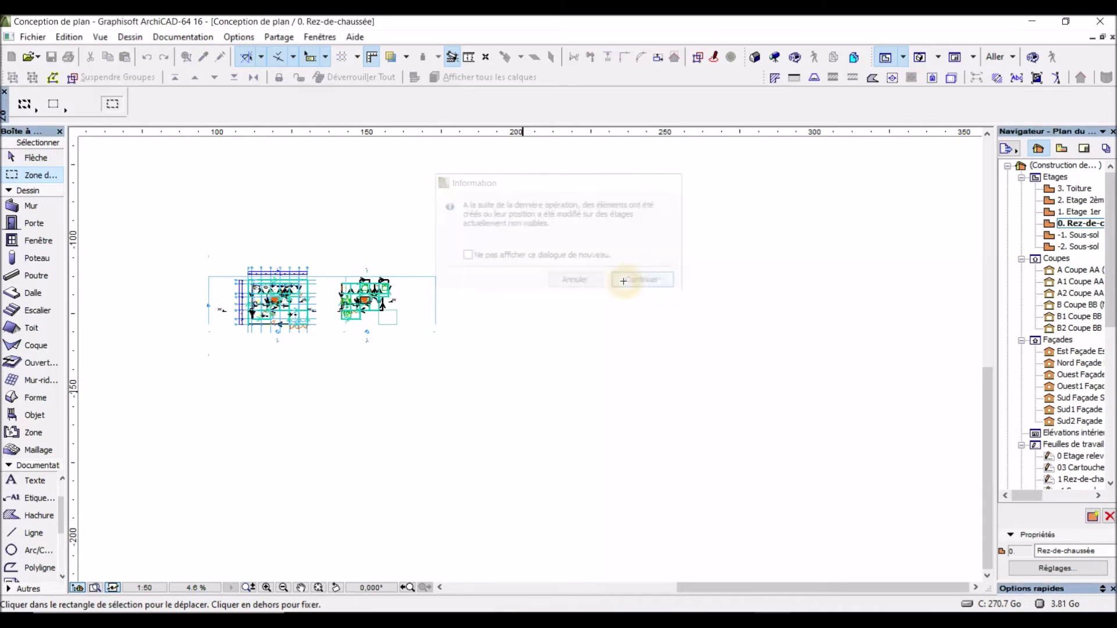
Step: Compare the ground-floor plan with the first-floor plan pasted beside it
{"action": "scroll", "coordinate": [264, 298], "scroll_direction": "up", "scroll_amount": 6}
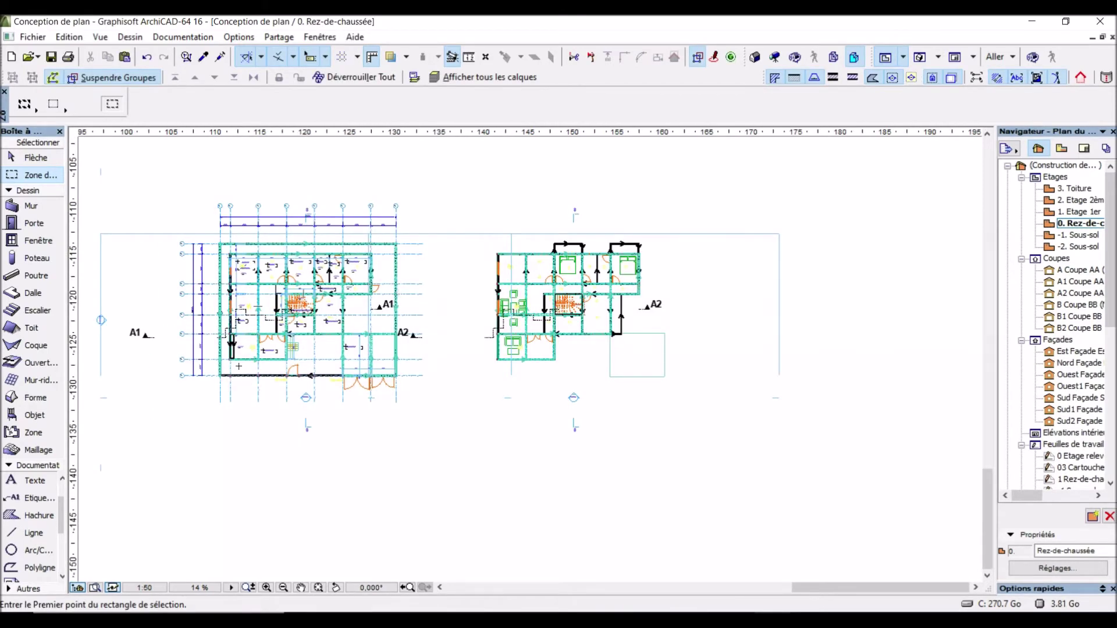
{"action": "scroll", "coordinate": [238, 366], "scroll_direction": "up", "scroll_amount": 4}
{"action": "scroll", "coordinate": [279, 390], "scroll_direction": "down", "scroll_amount": 4}
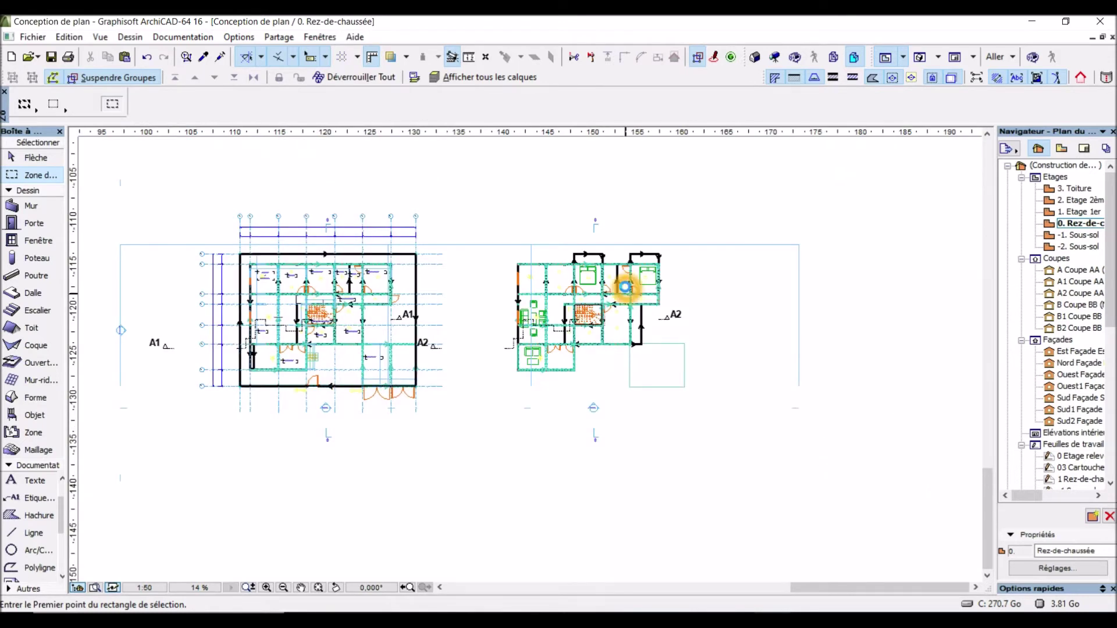
{"action": "scroll", "coordinate": [624, 287], "scroll_direction": "up", "scroll_amount": 6}
{"action": "scroll", "coordinate": [538, 314], "scroll_direction": "down", "scroll_amount": 5}
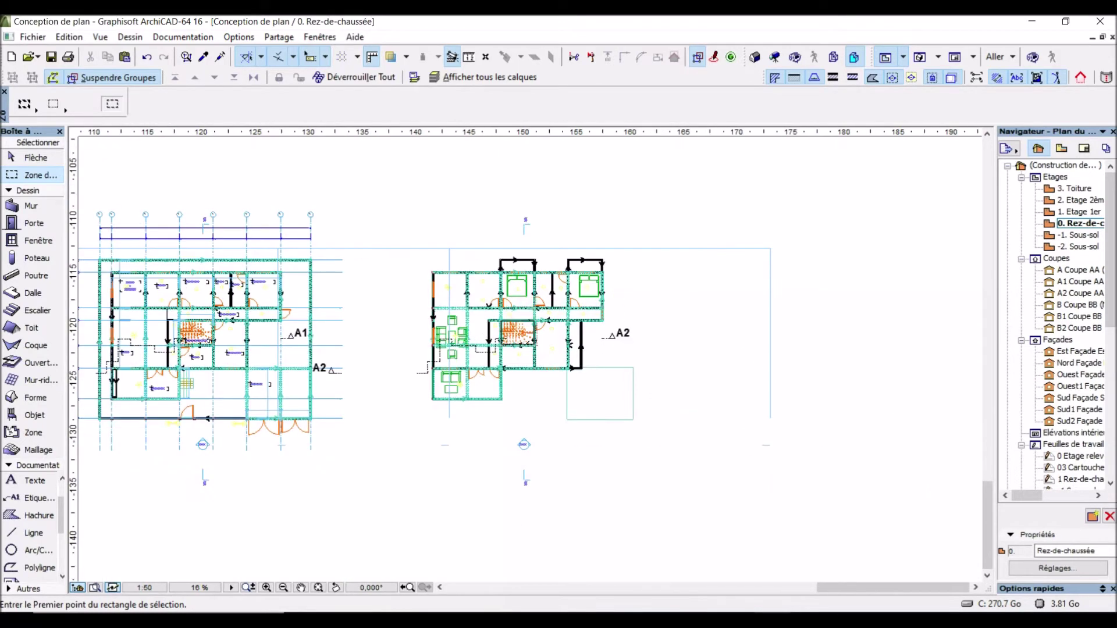
{"action": "scroll", "coordinate": [432, 336], "scroll_direction": "down", "scroll_amount": 4}
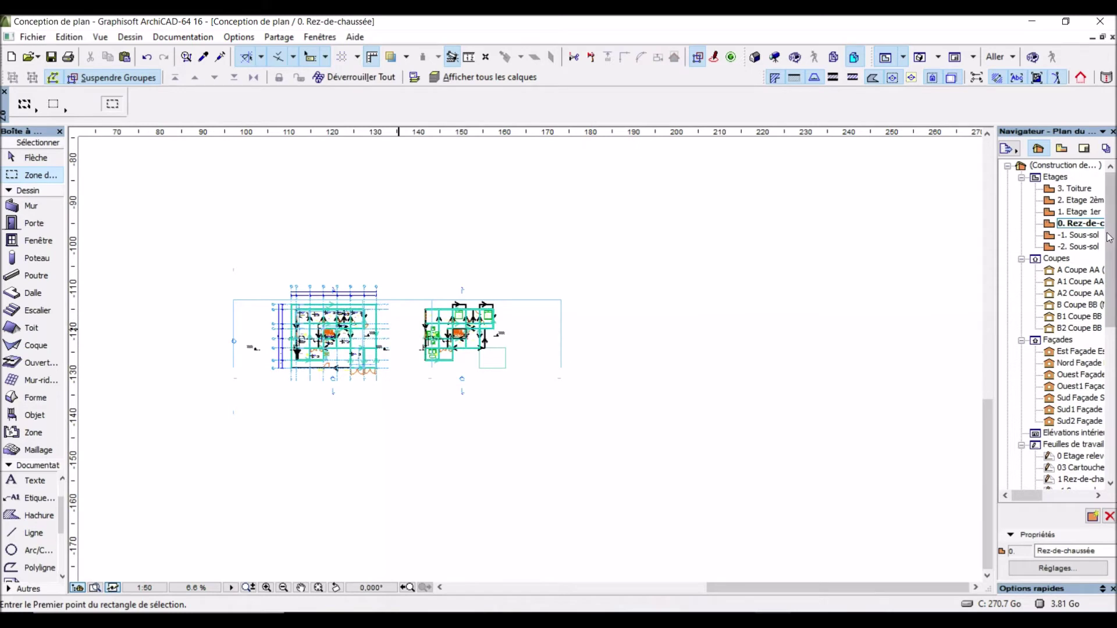
Step: Open the 2. Etage 2ème storey and examine its outer walls and the stairwell enclosure
{"action": "double_click", "coordinate": [1082, 200]}
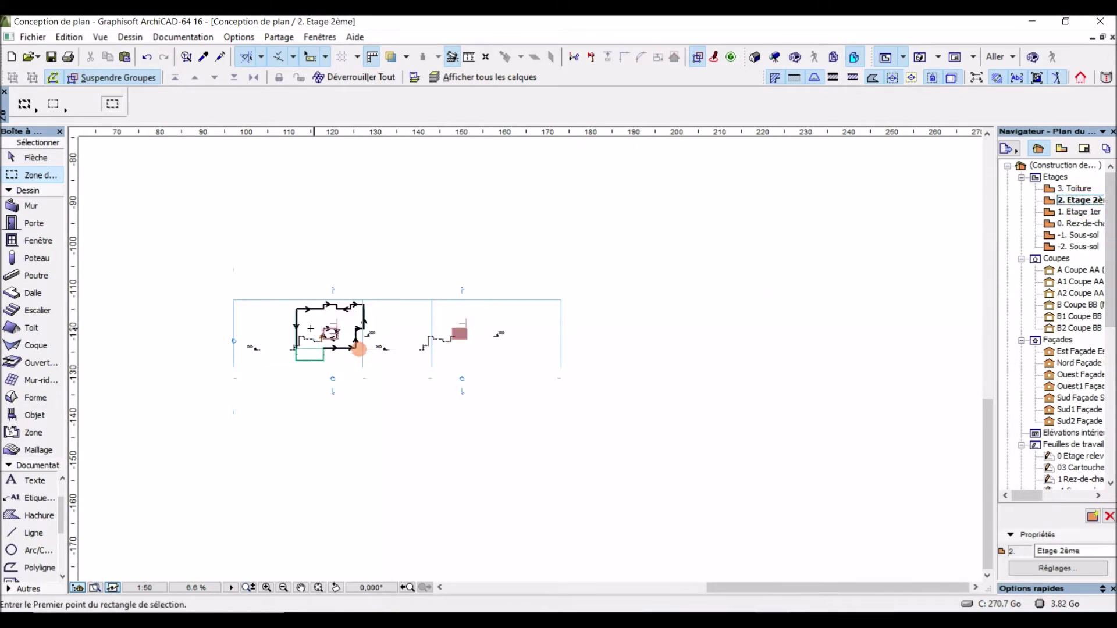
{"action": "scroll", "coordinate": [309, 328], "scroll_direction": "up", "scroll_amount": 6}
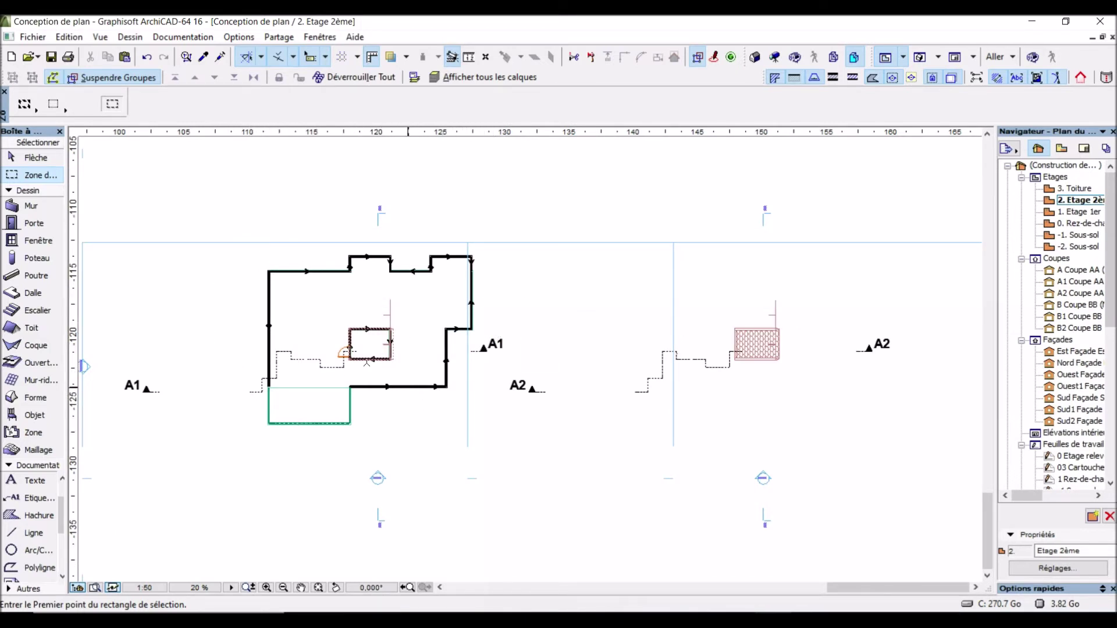
{"action": "scroll", "coordinate": [353, 350], "scroll_direction": "up", "scroll_amount": 5}
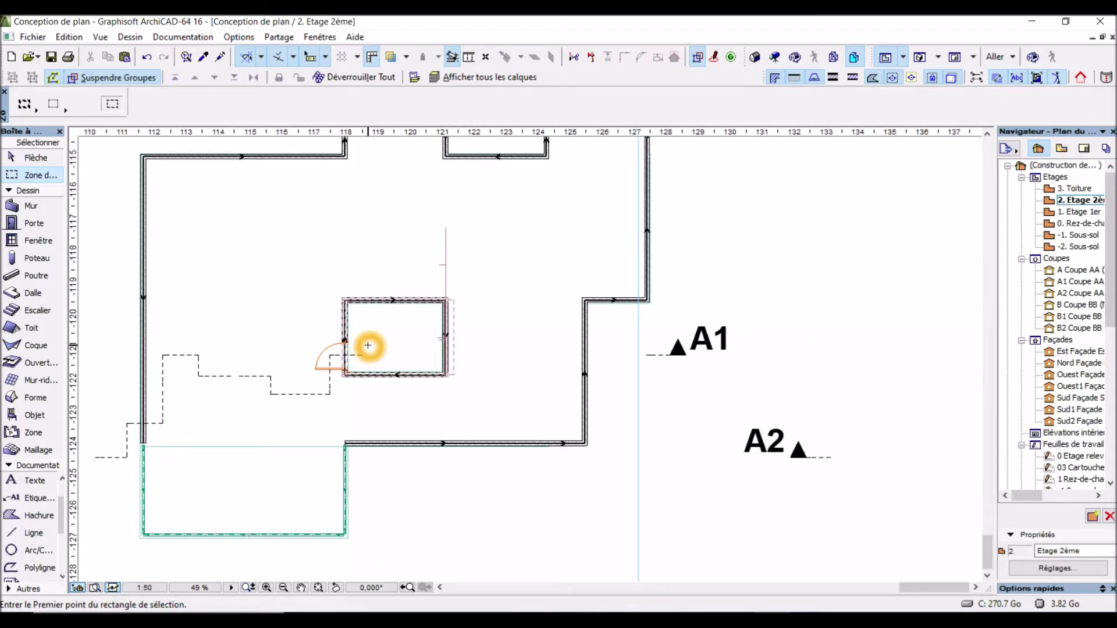
Step: Draw a selection area around the whole second-floor plan and copy its contents
{"action": "scroll", "coordinate": [377, 345], "scroll_direction": "down", "scroll_amount": 9}
{"action": "left_click", "coordinate": [455, 388]}
{"action": "left_click", "coordinate": [452, 388]}
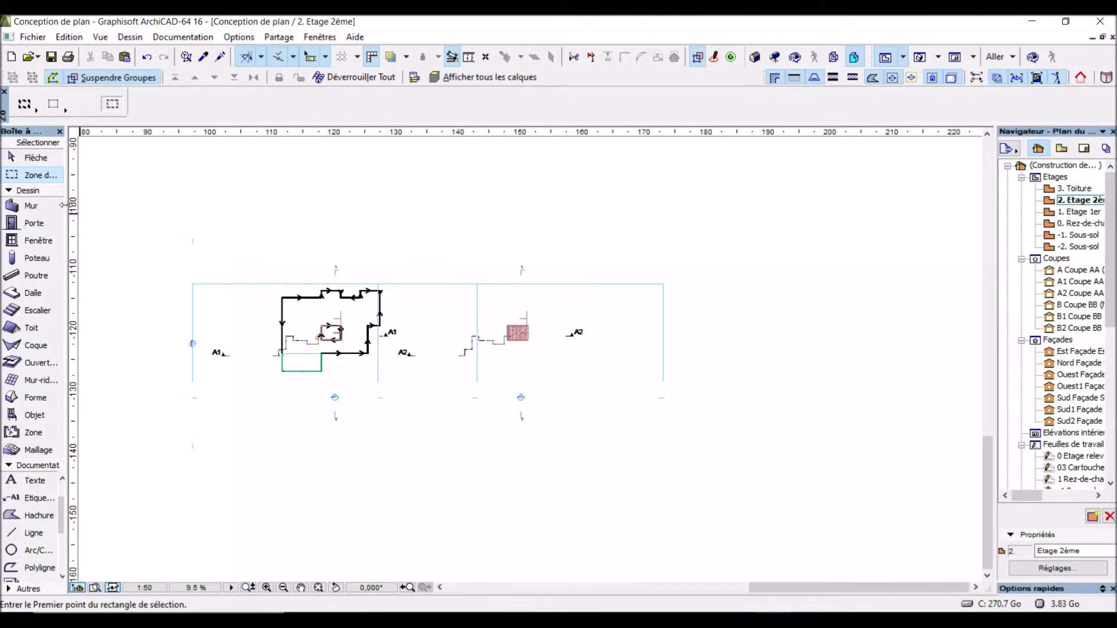
{"action": "left_click", "coordinate": [256, 270]}
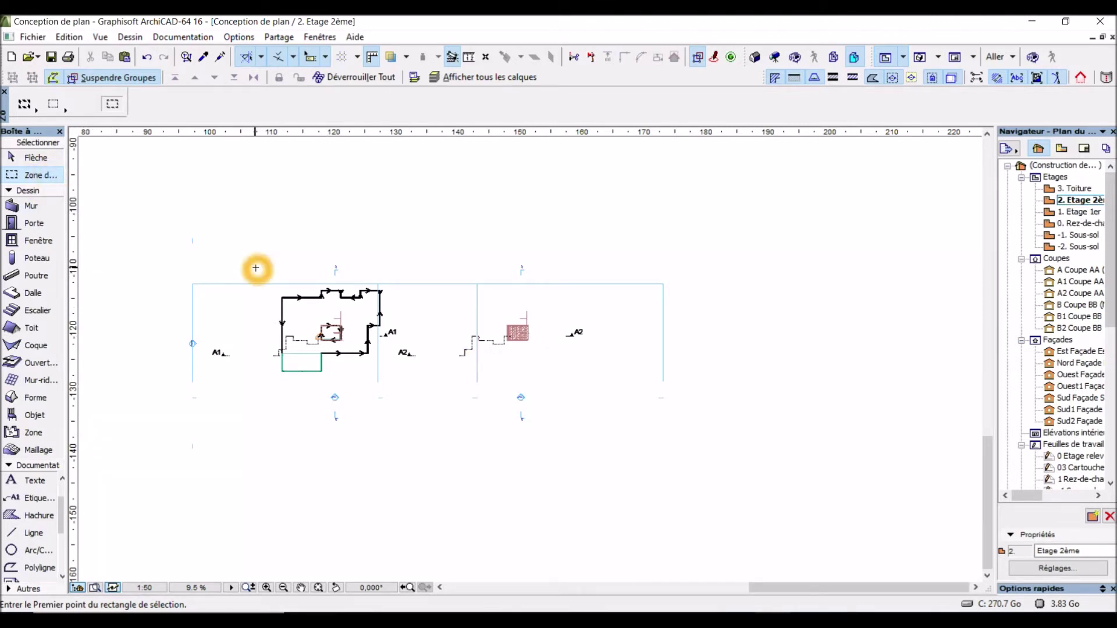
{"action": "left_click", "coordinate": [423, 402]}
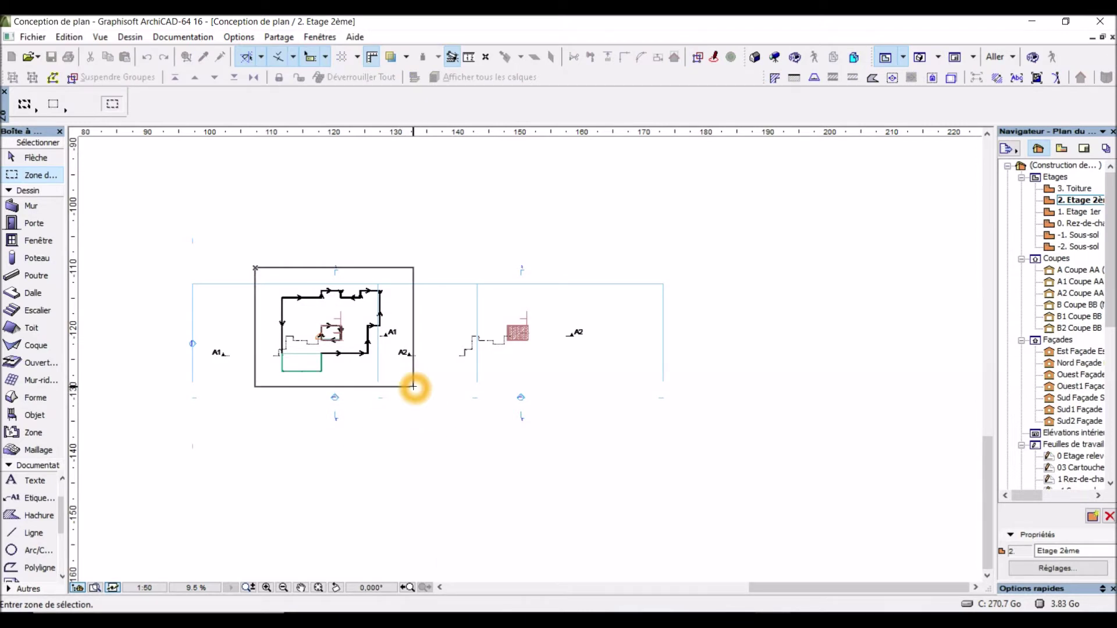
{"action": "left_click", "coordinate": [413, 387]}
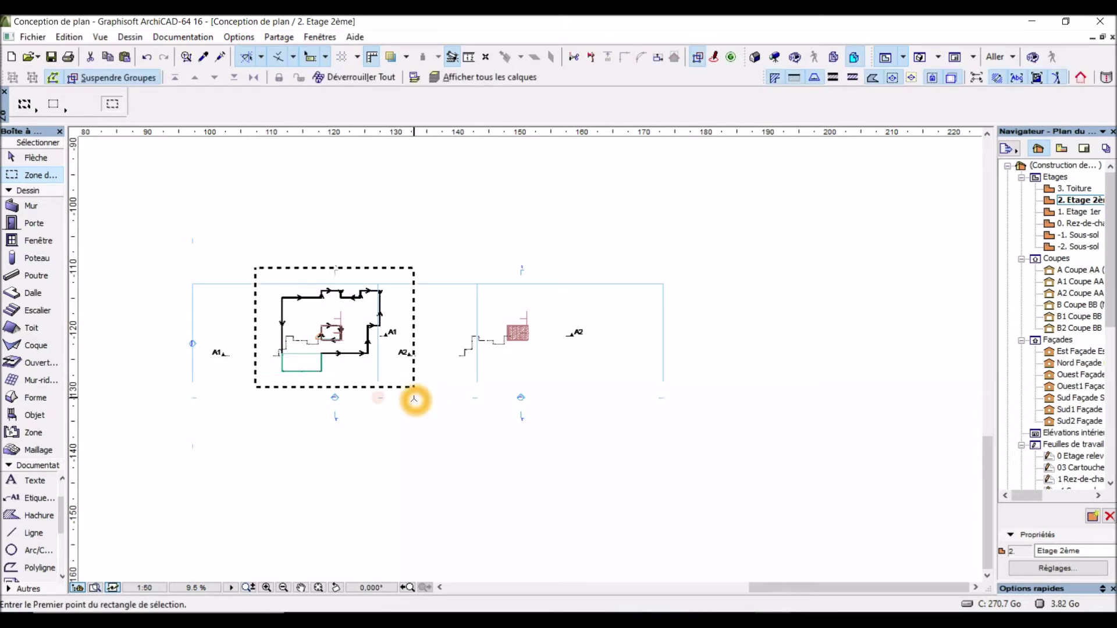
{"action": "left_click", "coordinate": [414, 399]}
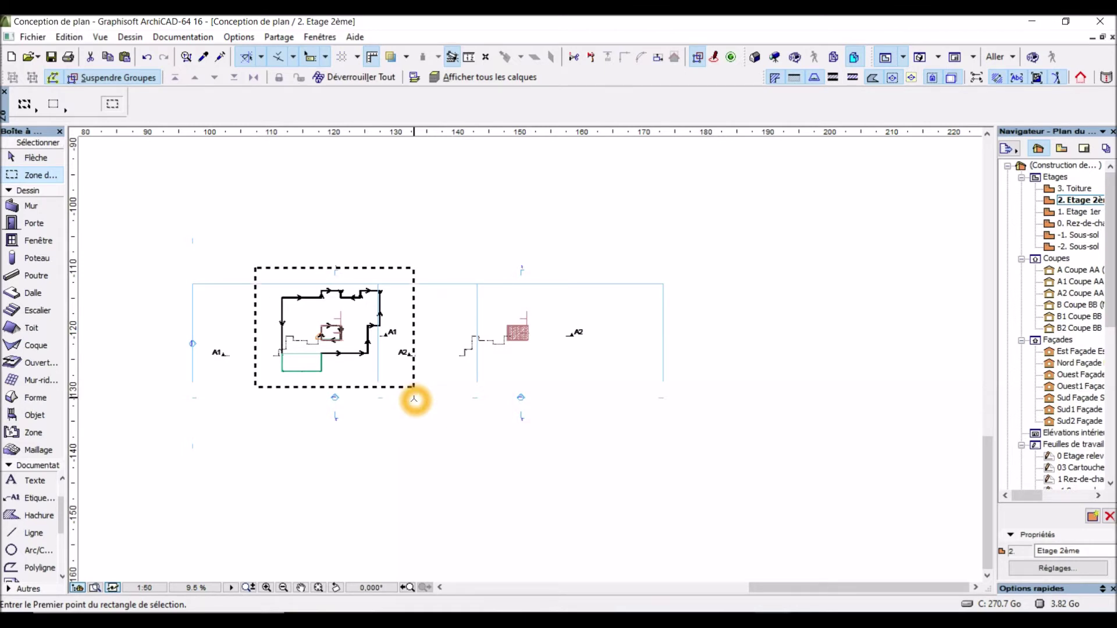
Step: Open the 0. Rez-de-chaussée storey and paste the copied contents with 2. Etage 2ème (6,400) matched to the current storey
{"action": "left_click", "coordinate": [1076, 224]}
{"action": "double_click", "coordinate": [1078, 224]}
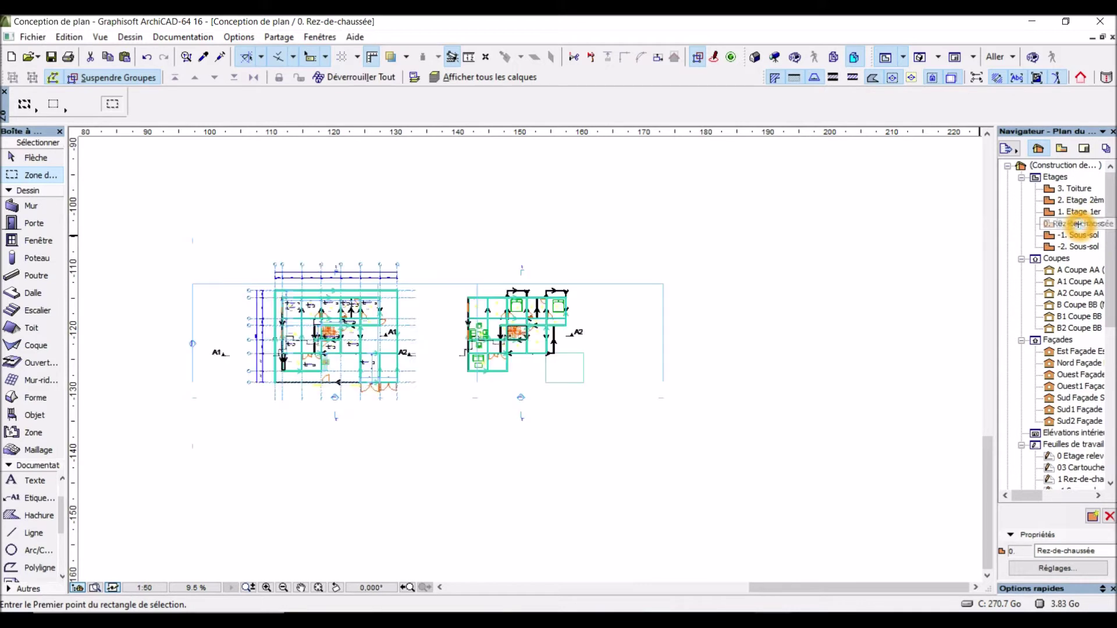
{"action": "left_click", "coordinate": [566, 493]}
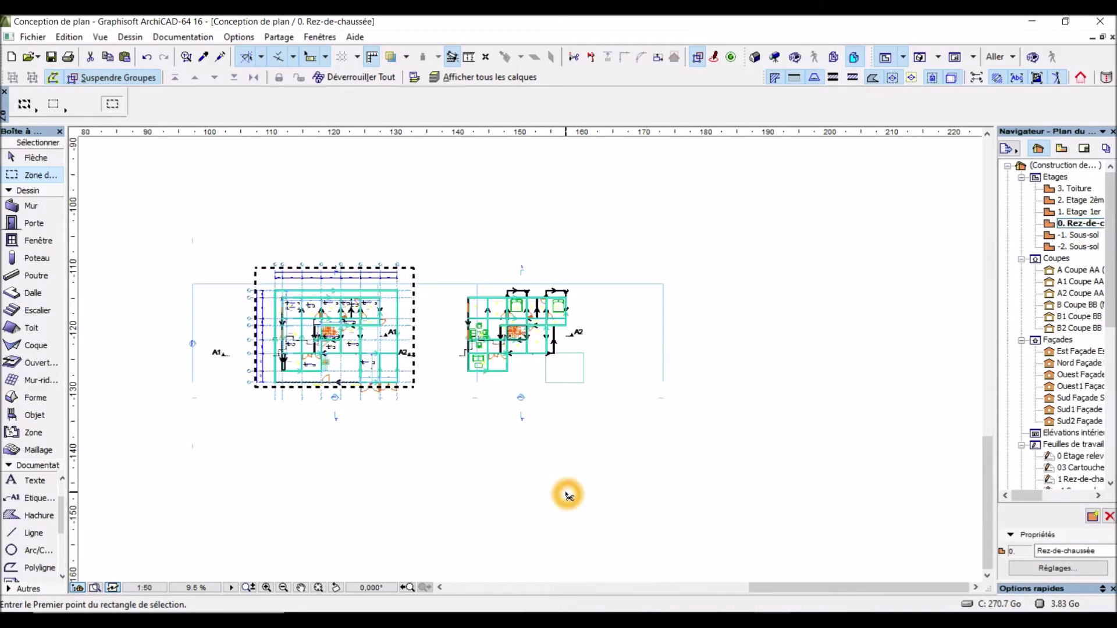
{"action": "key", "text": "ctrl+v"}
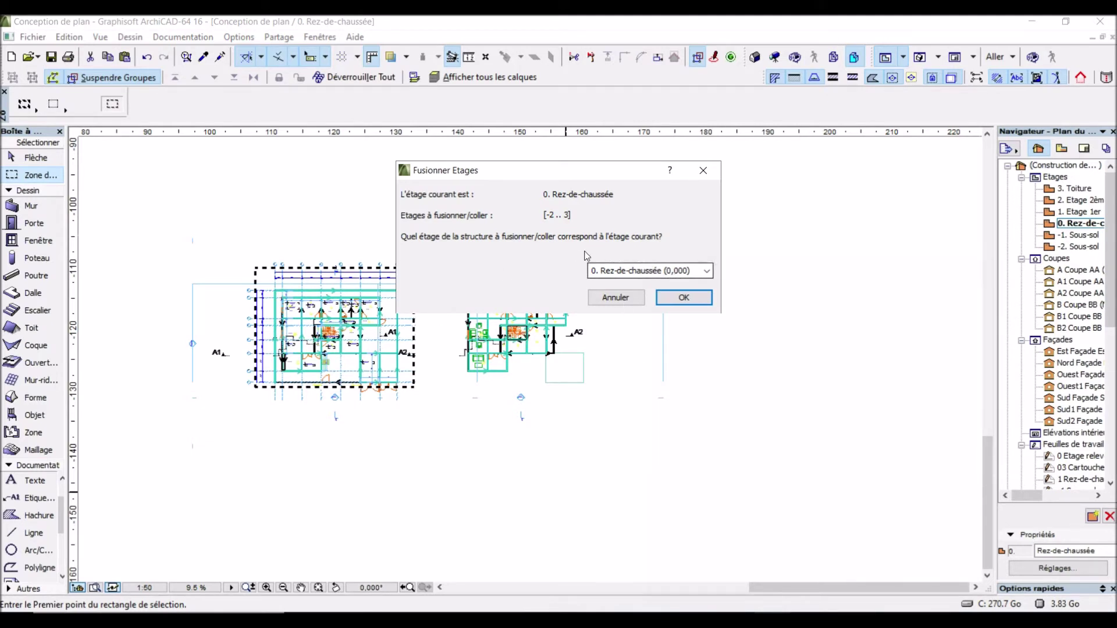
{"action": "left_click", "coordinate": [708, 275]}
{"action": "left_click", "coordinate": [650, 298]}
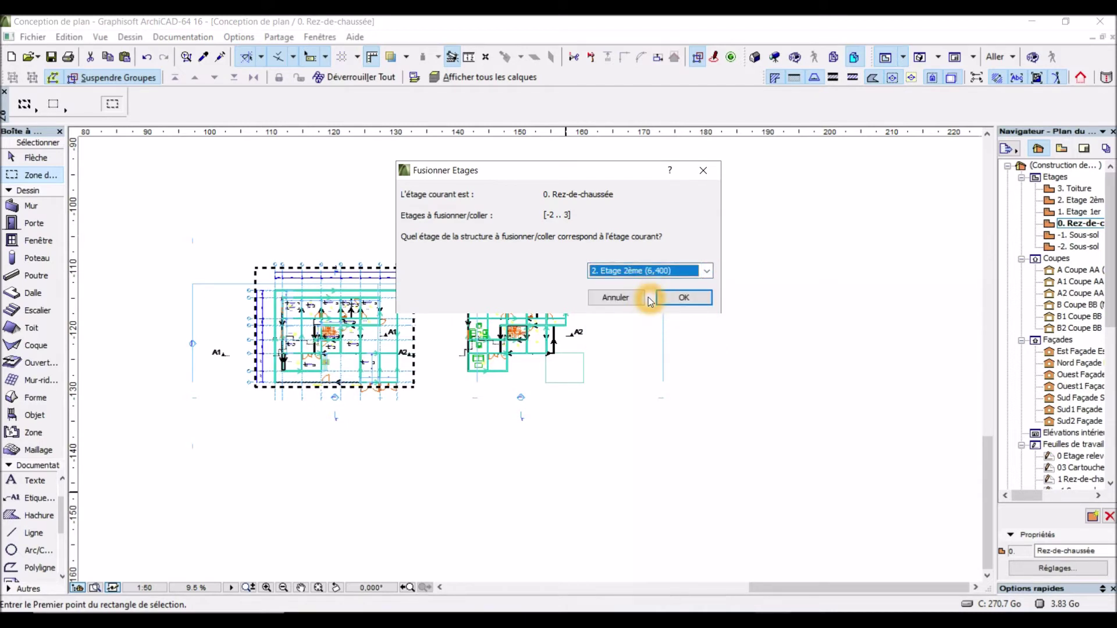
{"action": "left_click", "coordinate": [681, 298]}
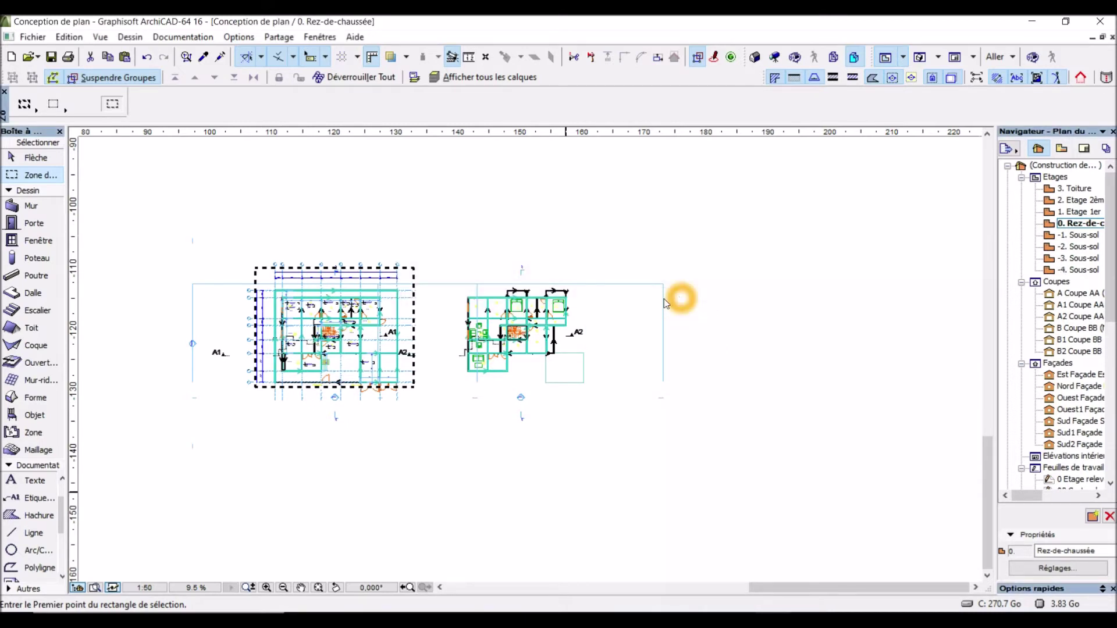
Step: Move the pasted second-floor plan horizontally to the right by a distance of 60 and confirm its placement
{"action": "left_click", "coordinate": [334, 326]}
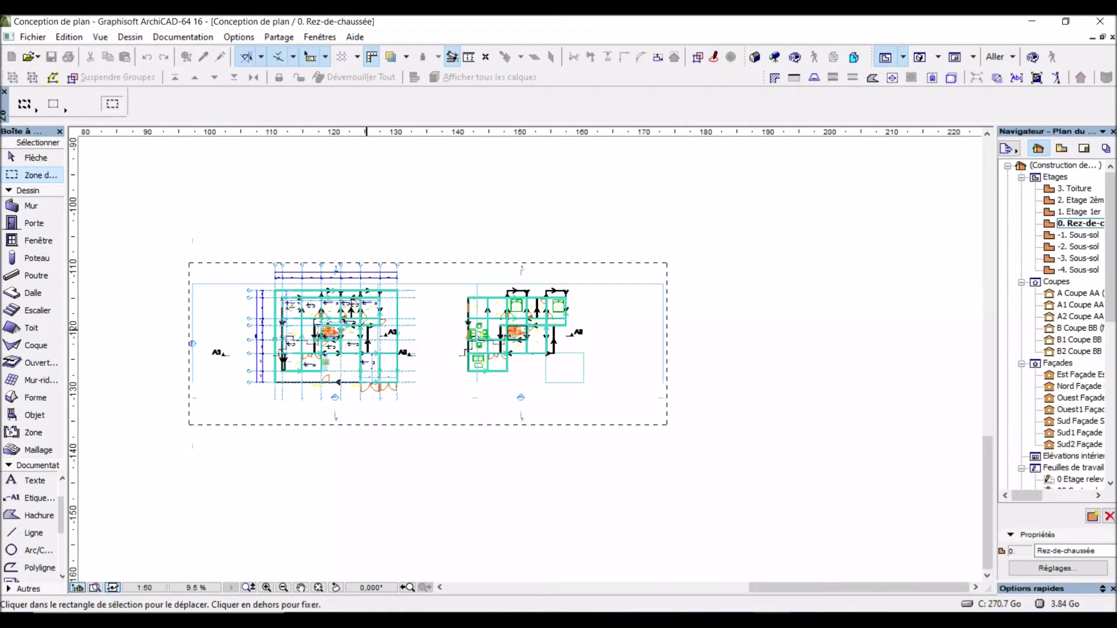
{"action": "left_click", "coordinate": [328, 326]}
{"action": "left_click", "coordinate": [671, 335]}
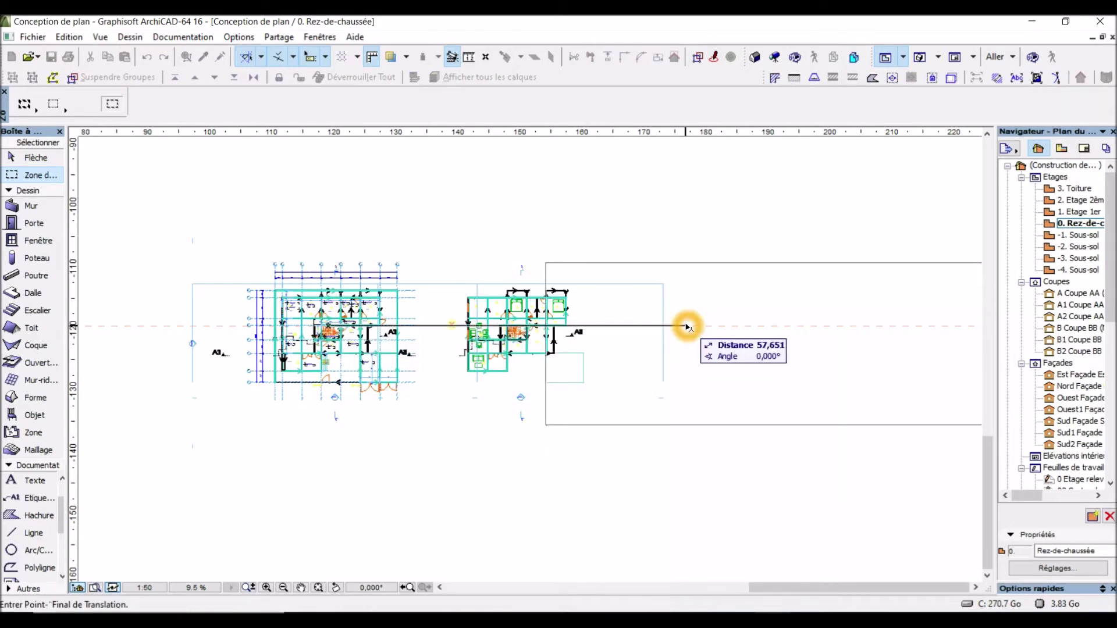
{"action": "type", "text": "6"}
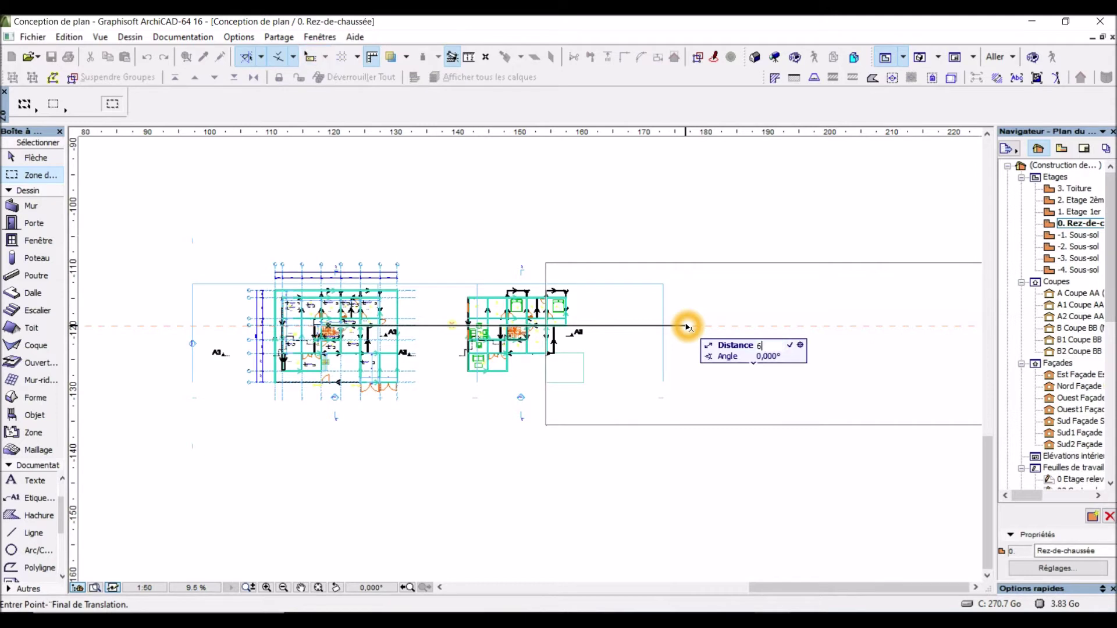
{"action": "key", "text": "Return"}
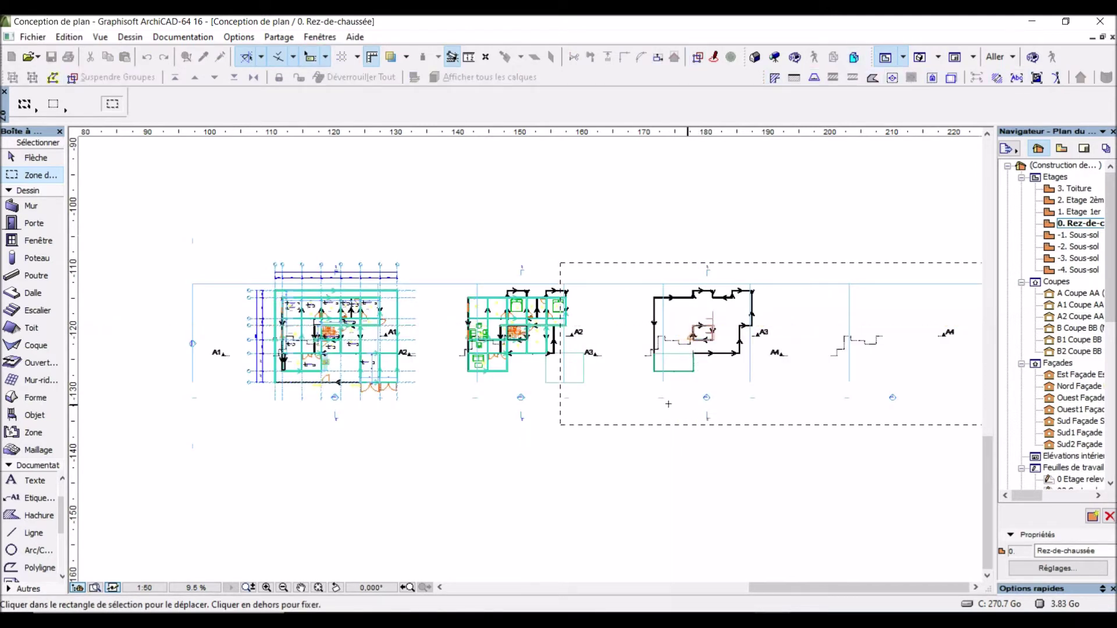
{"action": "scroll", "coordinate": [694, 443], "scroll_direction": "down", "scroll_amount": 3}
{"action": "right_click", "coordinate": [679, 452]}
{"action": "left_click", "coordinate": [714, 487]}
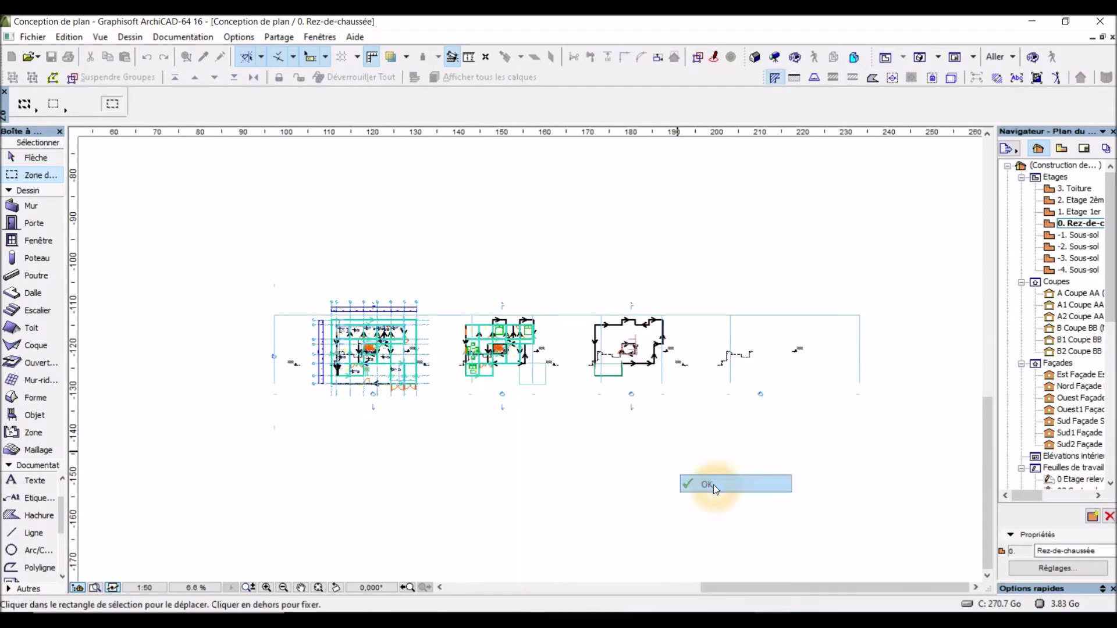
{"action": "left_click", "coordinate": [655, 279]}
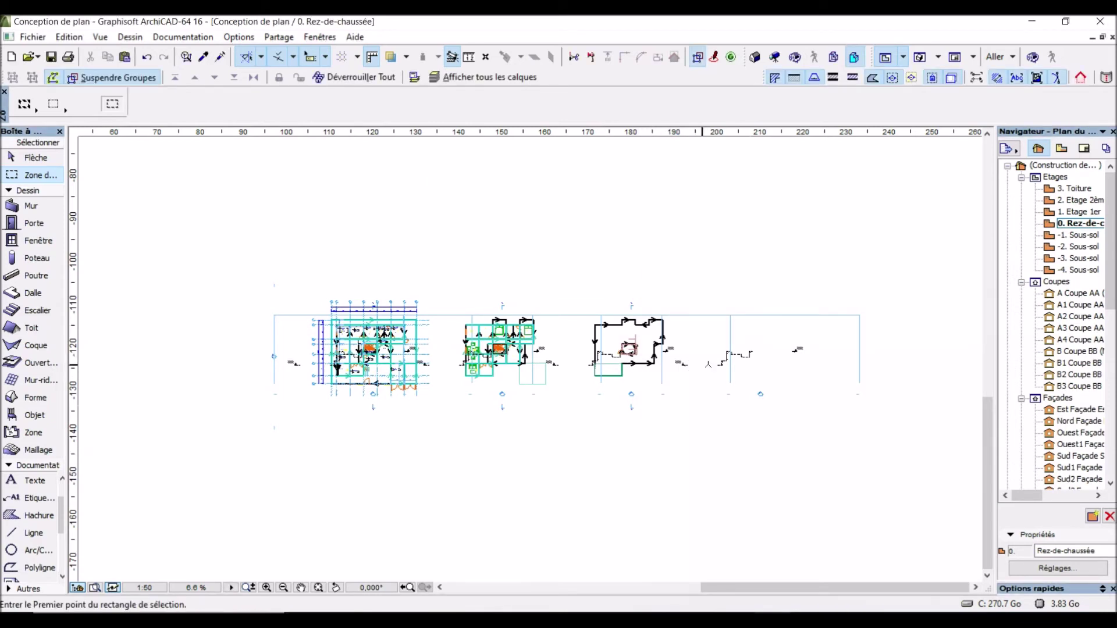
Step: Check the pasted second-floor plan, inspect the stairwell roof on the 3. Toiture storey, and return to 0. Rez-de-chaussée
{"action": "scroll", "coordinate": [683, 351], "scroll_direction": "up", "scroll_amount": 3}
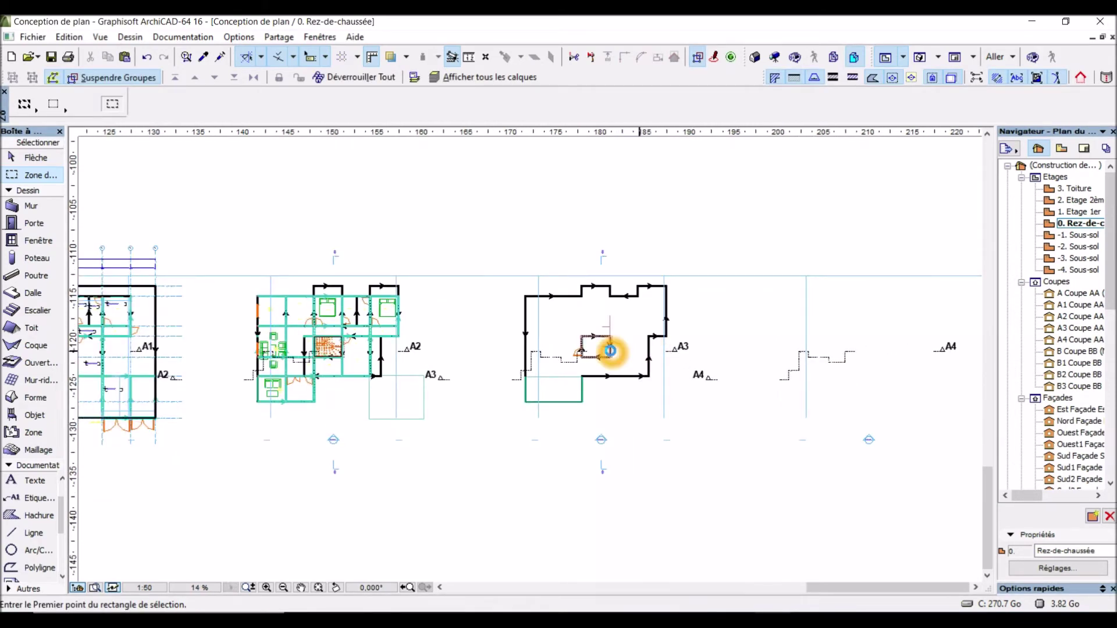
{"action": "left_click", "coordinate": [539, 367]}
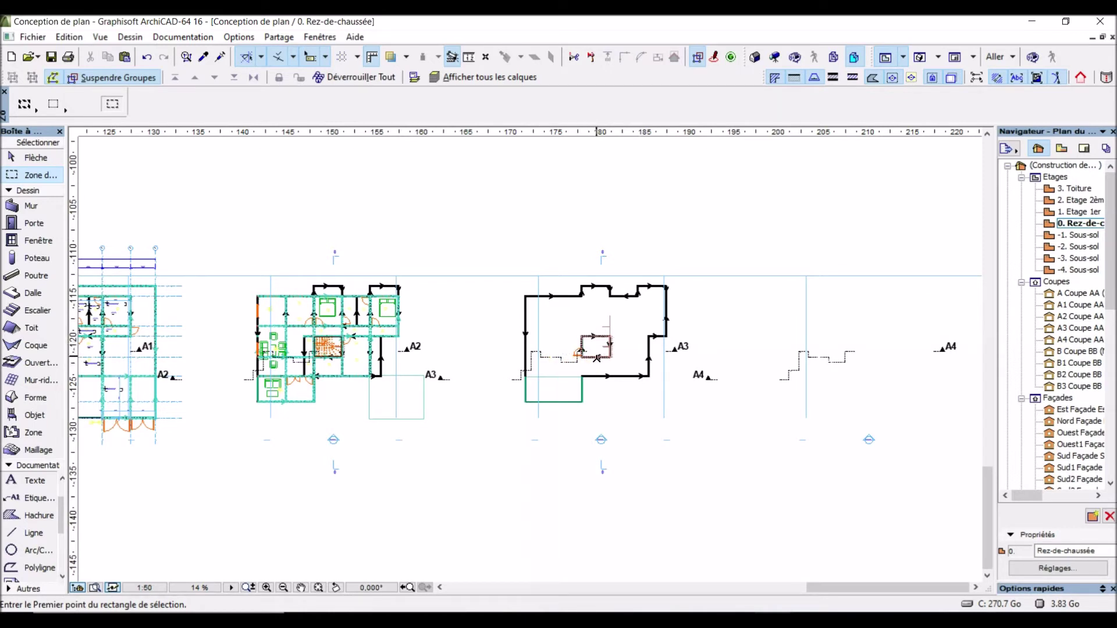
{"action": "double_click", "coordinate": [1079, 189]}
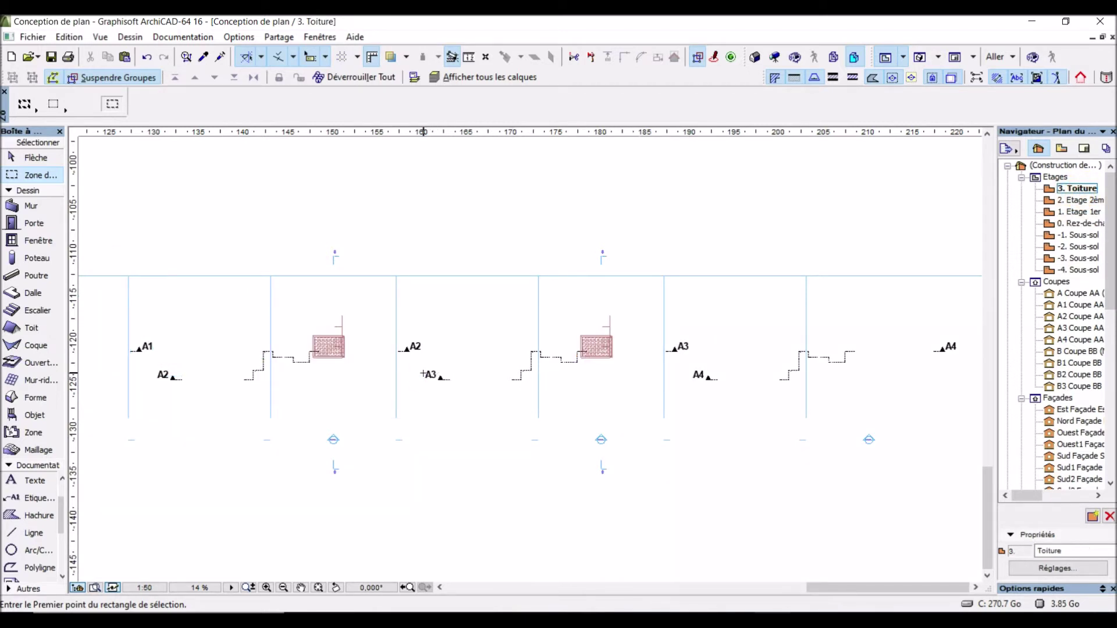
{"action": "scroll", "coordinate": [315, 345], "scroll_direction": "up", "scroll_amount": 3}
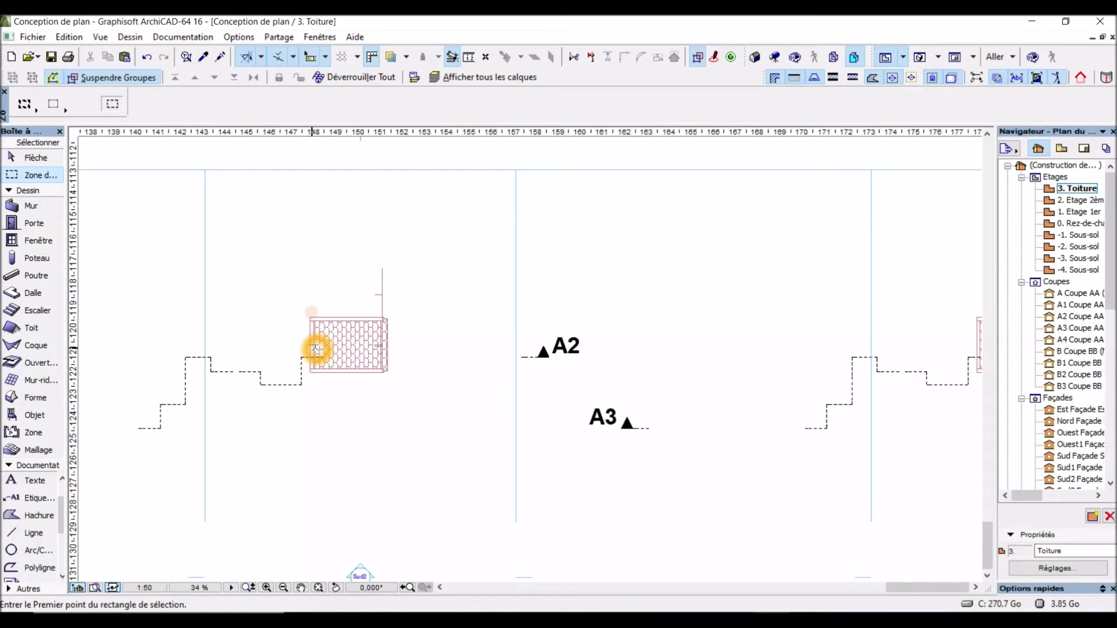
{"action": "scroll", "coordinate": [794, 336], "scroll_direction": "down", "scroll_amount": 3}
{"action": "left_click", "coordinate": [1080, 224]}
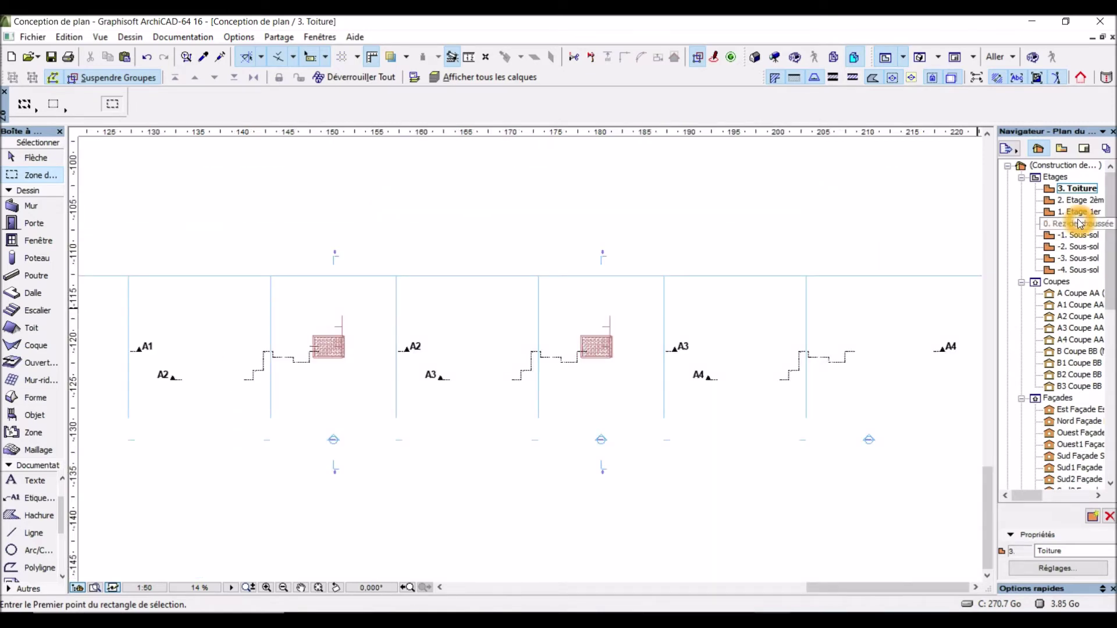
{"action": "scroll", "coordinate": [563, 291], "scroll_direction": "down", "scroll_amount": 3}
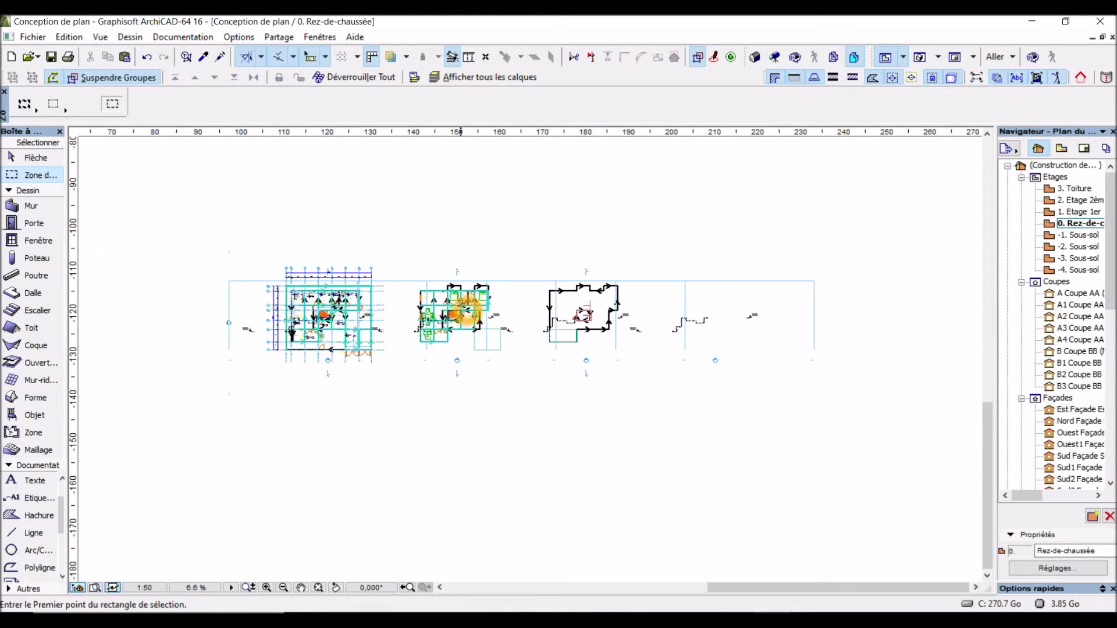
Step: Turn off the true line weight display and check the walls of the first-floor plan with thin lines
{"action": "left_click", "coordinate": [793, 81]}
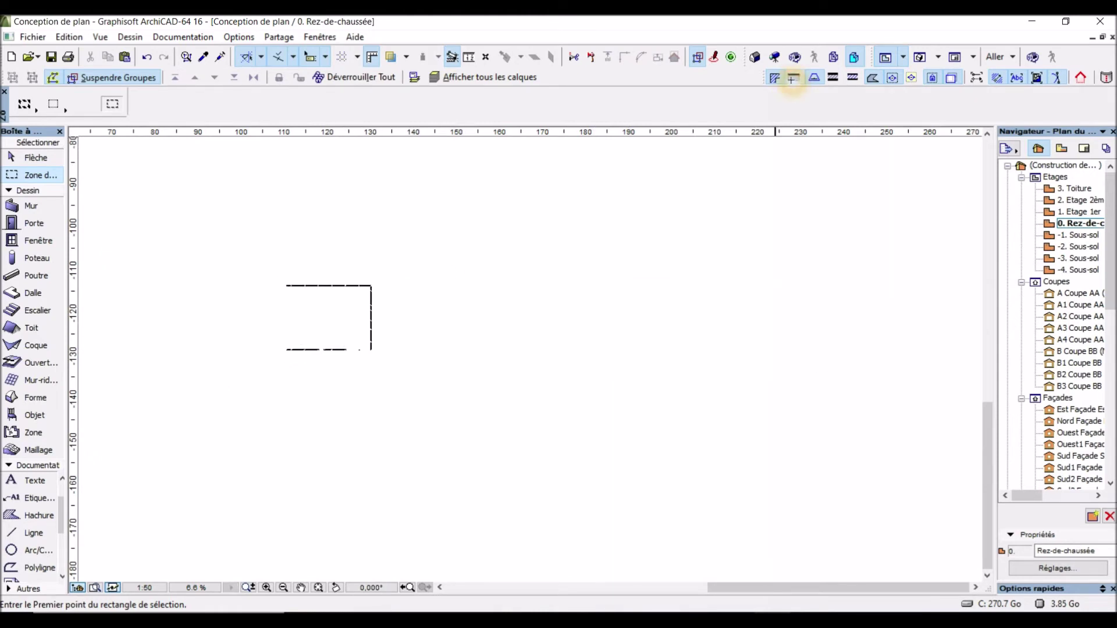
{"action": "scroll", "coordinate": [434, 289], "scroll_direction": "up", "scroll_amount": 8}
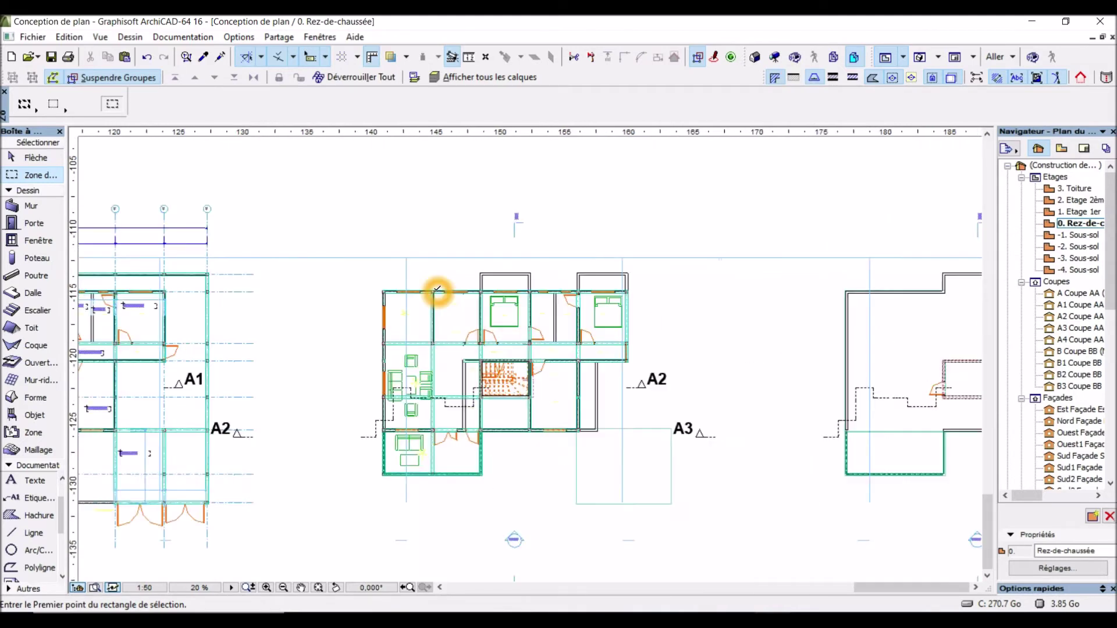
{"action": "scroll", "coordinate": [357, 292], "scroll_direction": "up", "scroll_amount": 2}
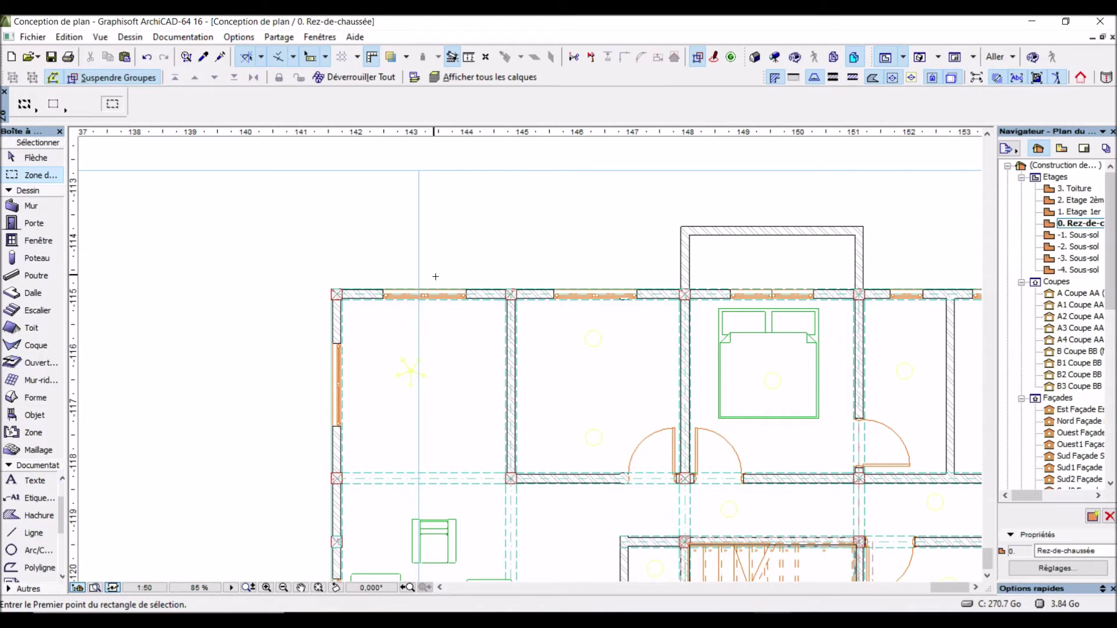
Step: Examine the ground-floor and second-floor plans placed side by side, including the wall corners of the second-floor plan
{"action": "scroll", "coordinate": [436, 277], "scroll_direction": "down", "scroll_amount": 5}
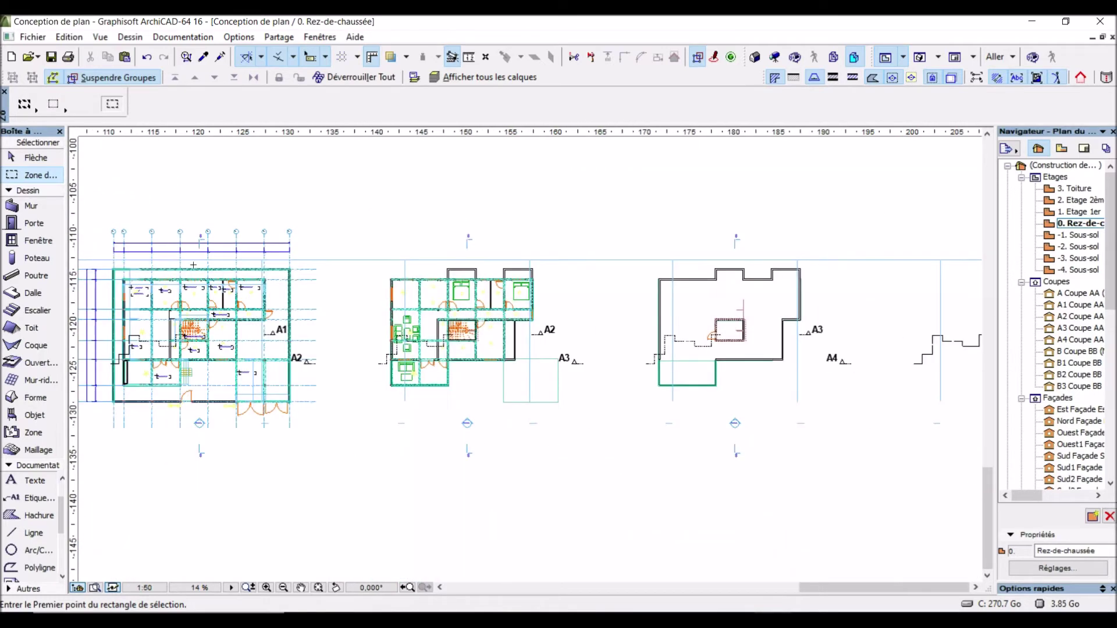
{"action": "scroll", "coordinate": [102, 258], "scroll_direction": "up", "scroll_amount": 2}
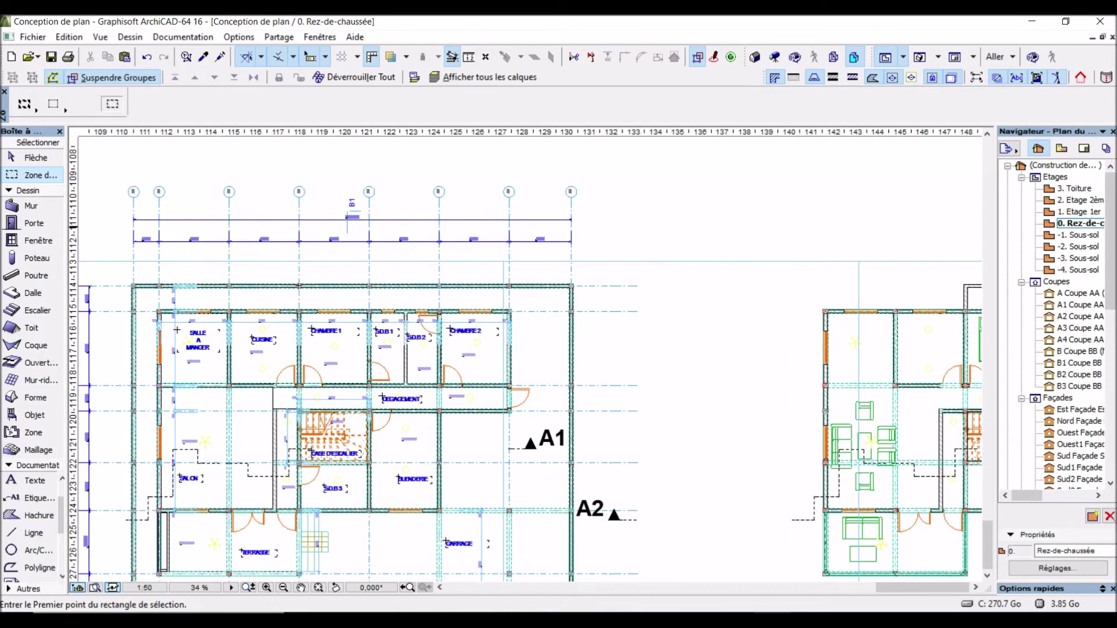
{"action": "scroll", "coordinate": [249, 270], "scroll_direction": "down", "scroll_amount": 4}
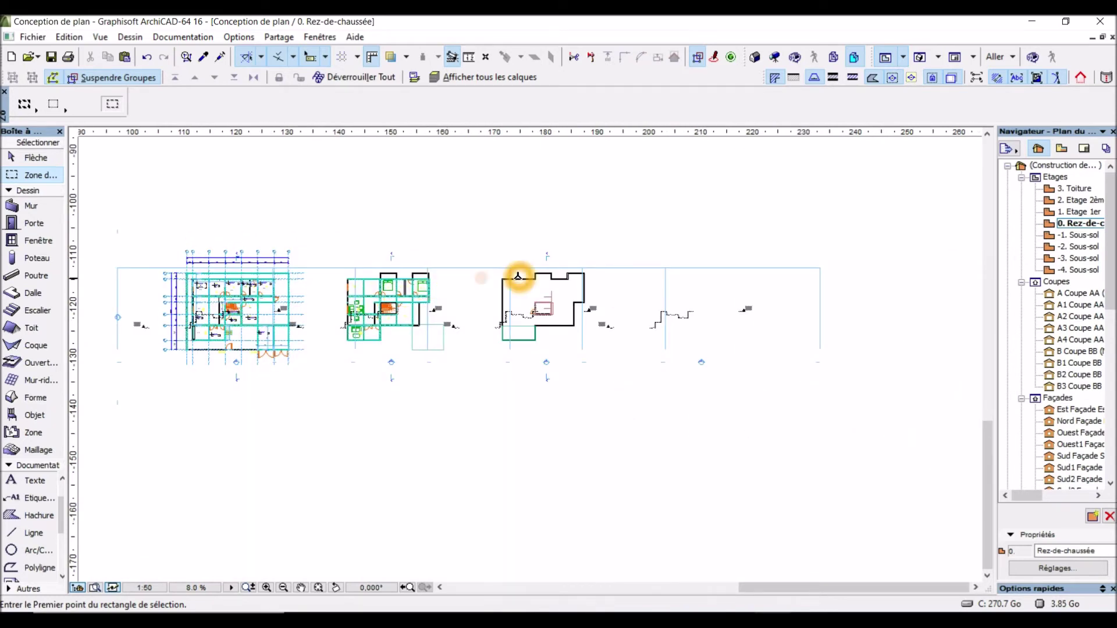
{"action": "scroll", "coordinate": [518, 276], "scroll_direction": "up", "scroll_amount": 3}
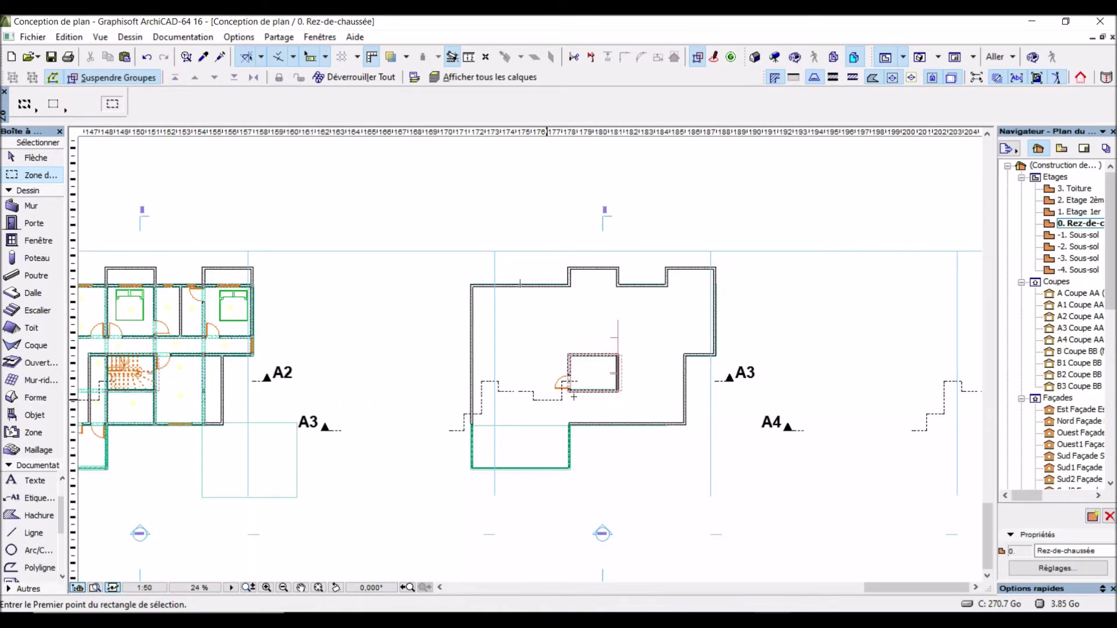
{"action": "scroll", "coordinate": [646, 301], "scroll_direction": "down", "scroll_amount": 1}
{"action": "scroll", "coordinate": [502, 288], "scroll_direction": "up", "scroll_amount": 6}
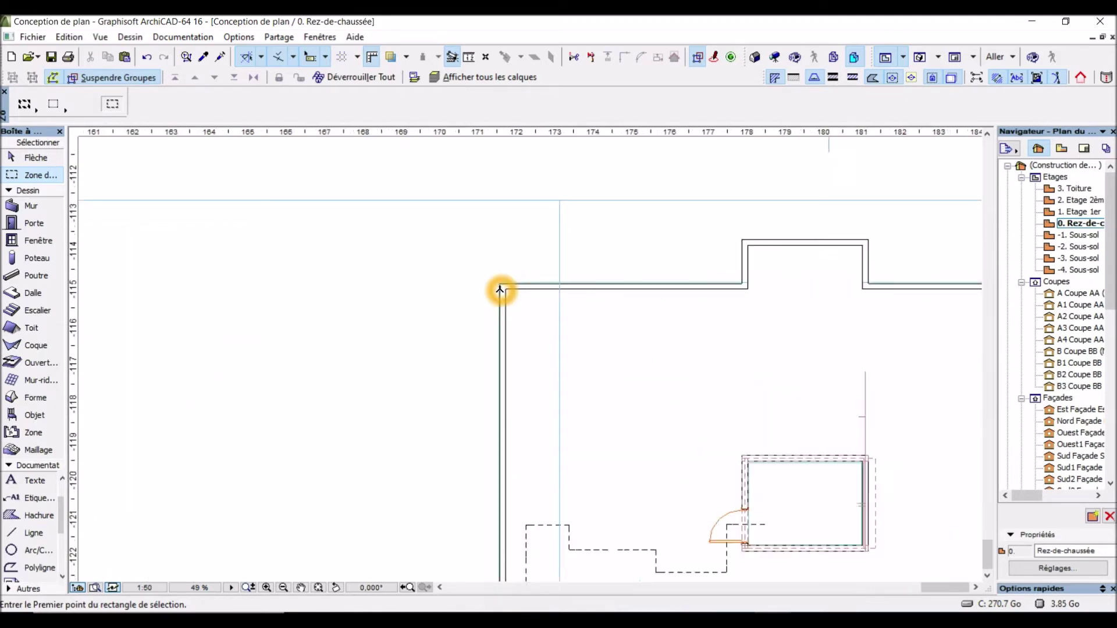
{"action": "scroll", "coordinate": [512, 292], "scroll_direction": "down", "scroll_amount": 8}
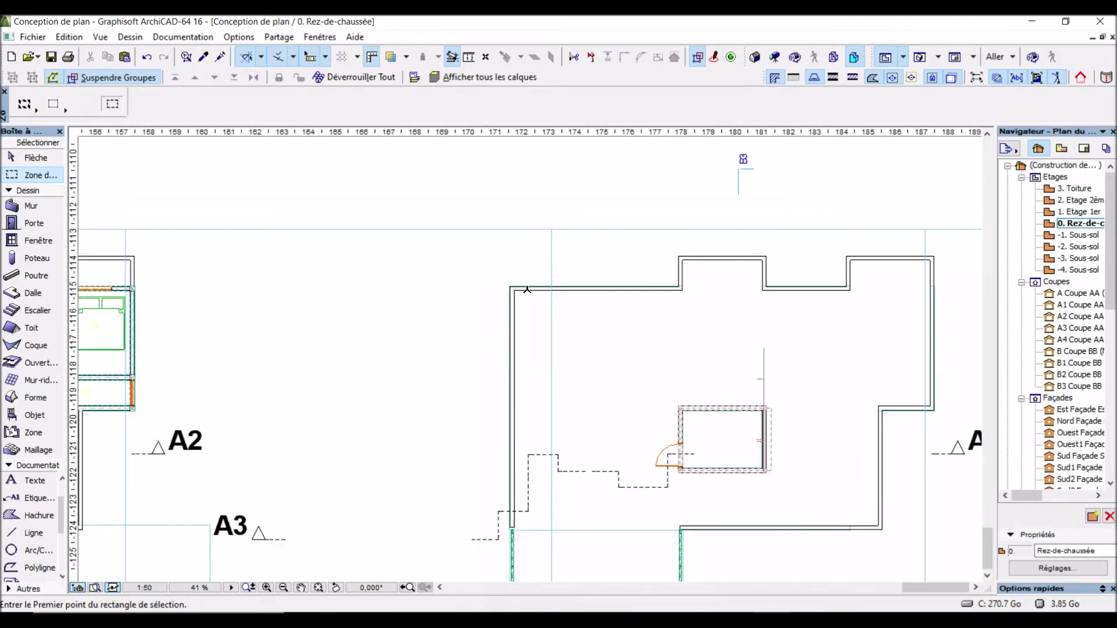
{"action": "scroll", "coordinate": [336, 296], "scroll_direction": "down", "scroll_amount": 1}
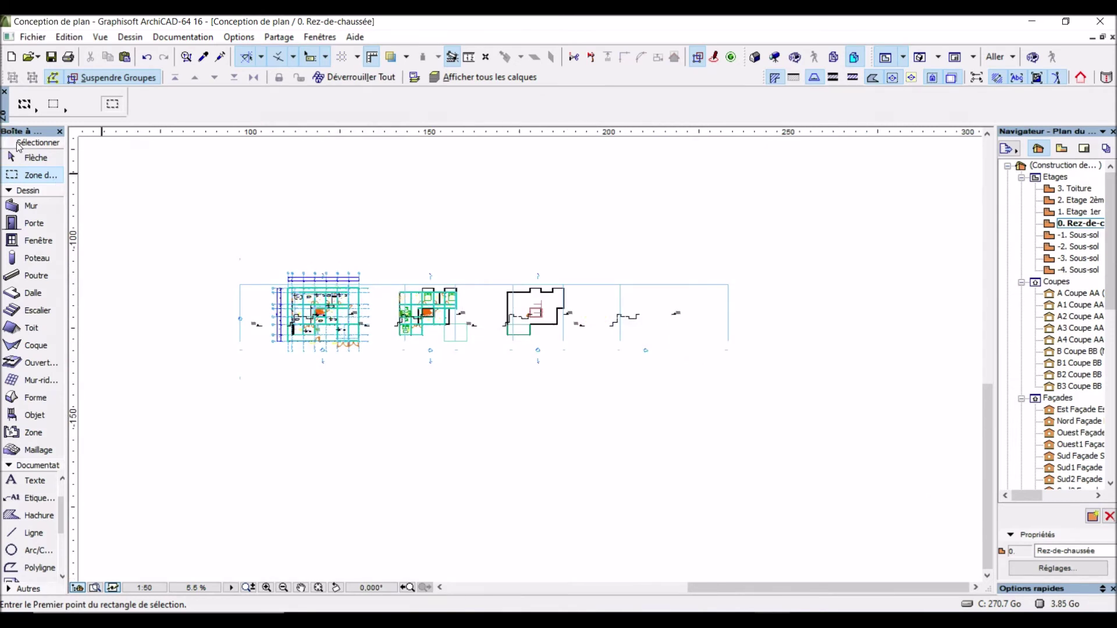
Step: Select the Sud4 façade marker with the Arrow tool and move it well away to the upper right of the plans
{"action": "left_click", "coordinate": [34, 157]}
{"action": "scroll", "coordinate": [640, 325], "scroll_direction": "up", "scroll_amount": 1}
{"action": "left_click", "coordinate": [799, 336]}
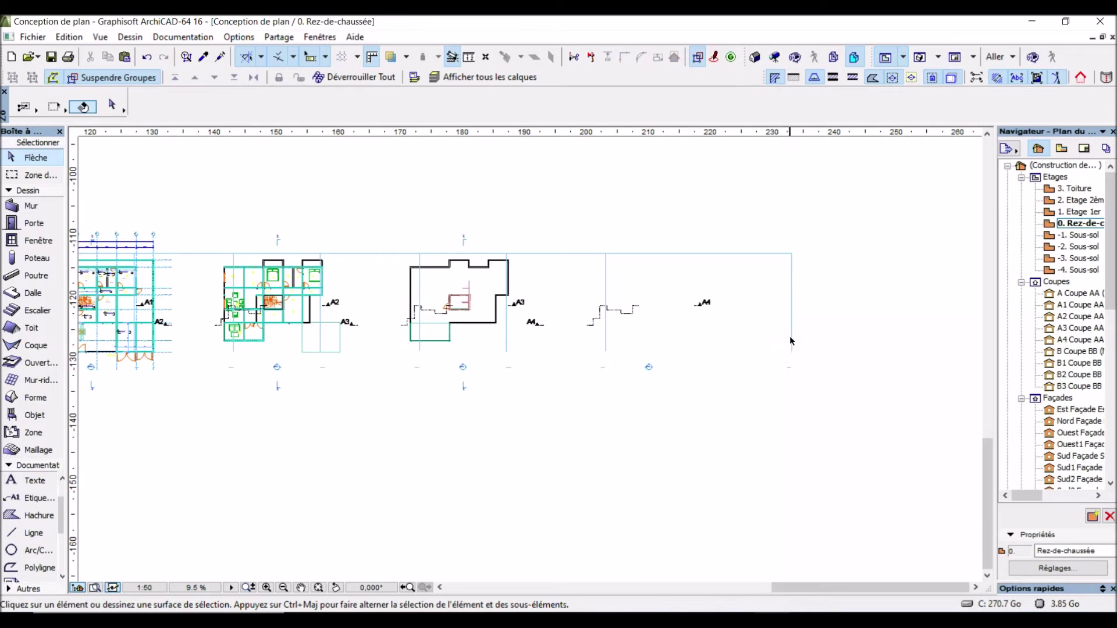
{"action": "left_click", "coordinate": [792, 256]}
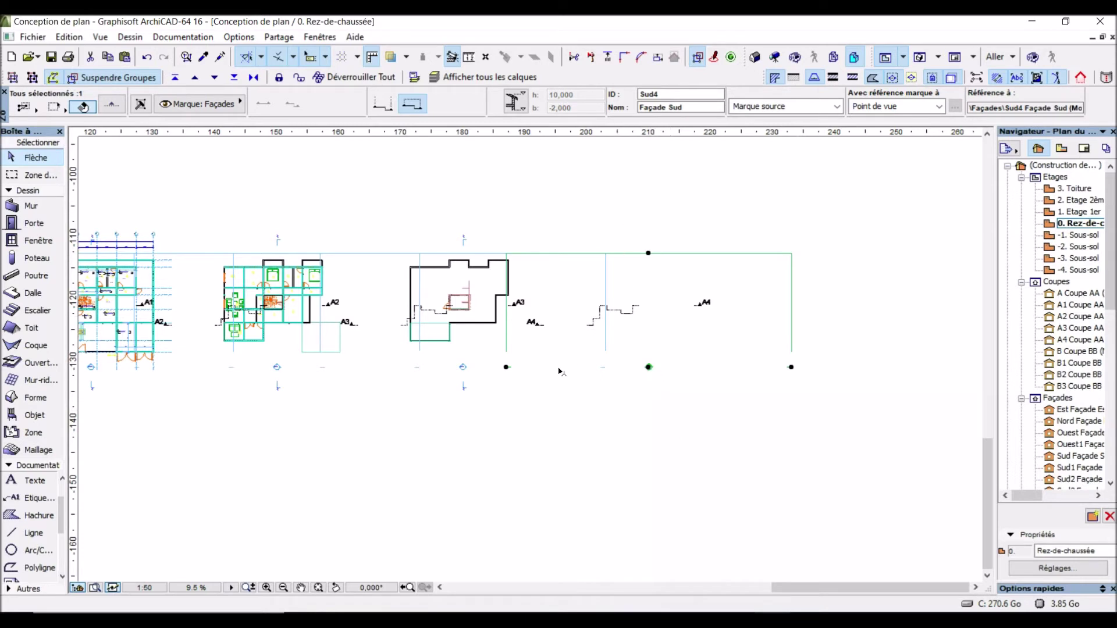
{"action": "scroll", "coordinate": [559, 371], "scroll_direction": "down", "scroll_amount": 1}
{"action": "scroll", "coordinate": [532, 338], "scroll_direction": "down", "scroll_amount": 2}
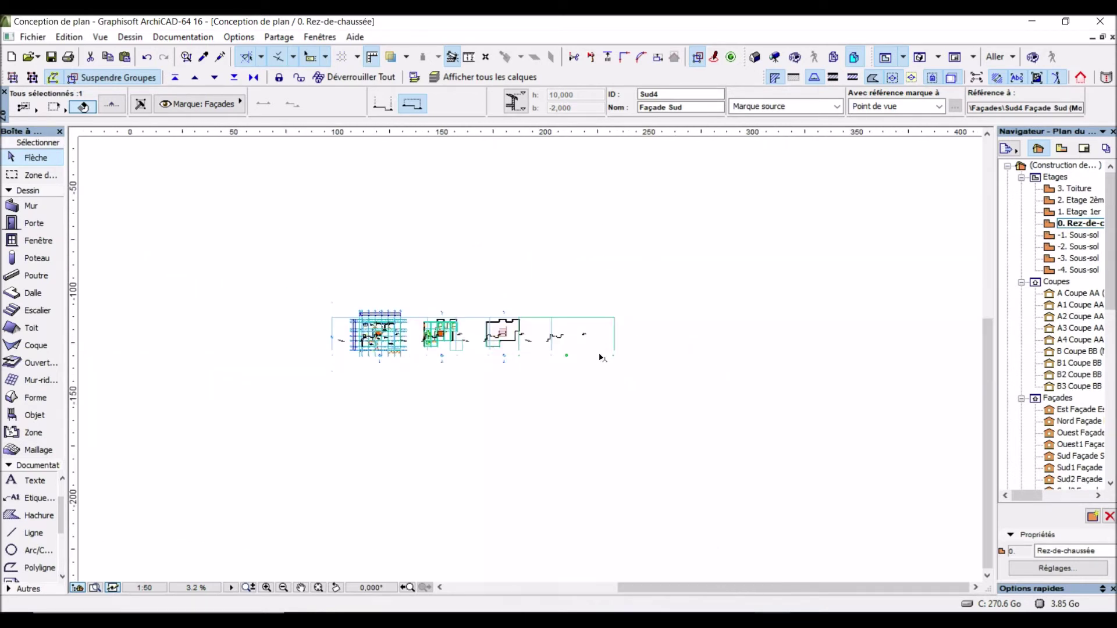
{"action": "left_click", "coordinate": [566, 355]}
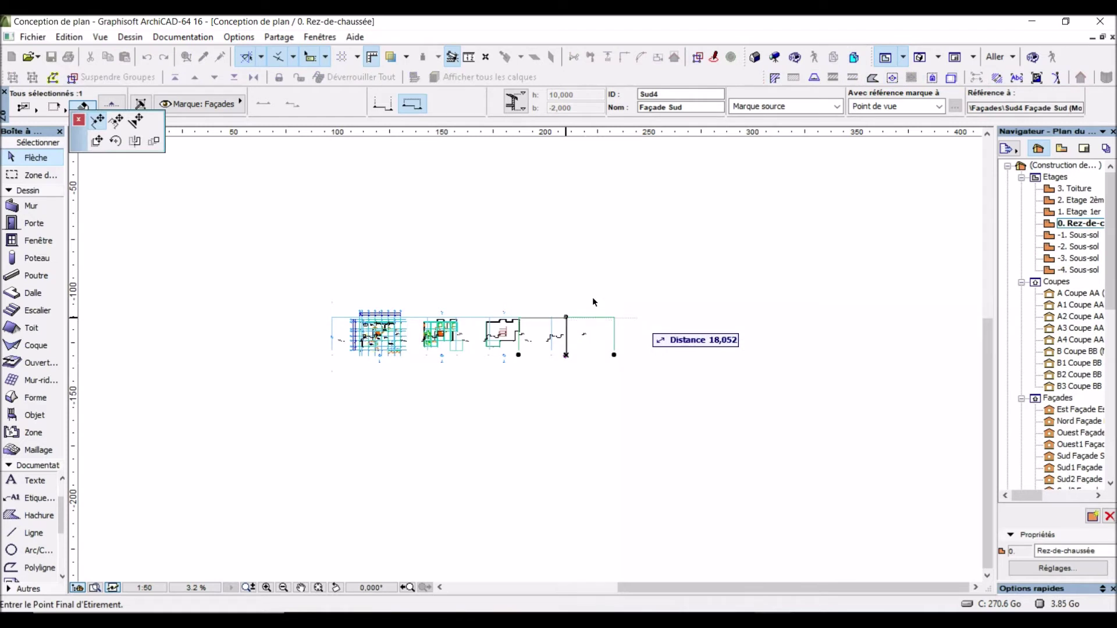
{"action": "left_click", "coordinate": [97, 141]}
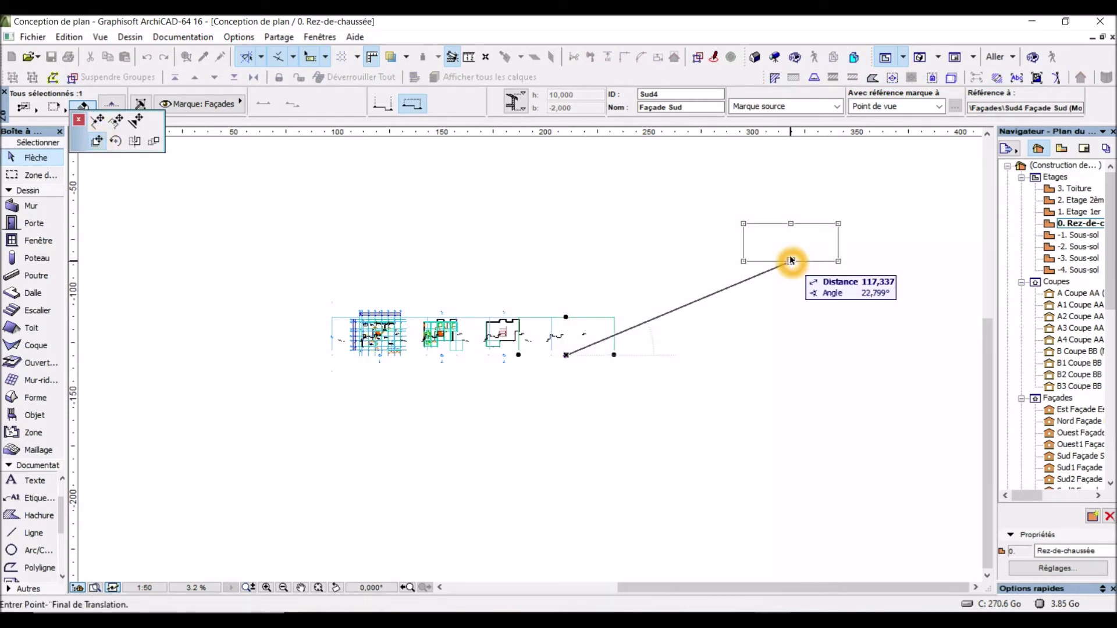
{"action": "left_click", "coordinate": [797, 243]}
Step: Move the A4 Coupe AA section line clear of the plans, just below the relocated Sud4 marker
{"action": "scroll", "coordinate": [591, 326], "scroll_direction": "up", "scroll_amount": 3}
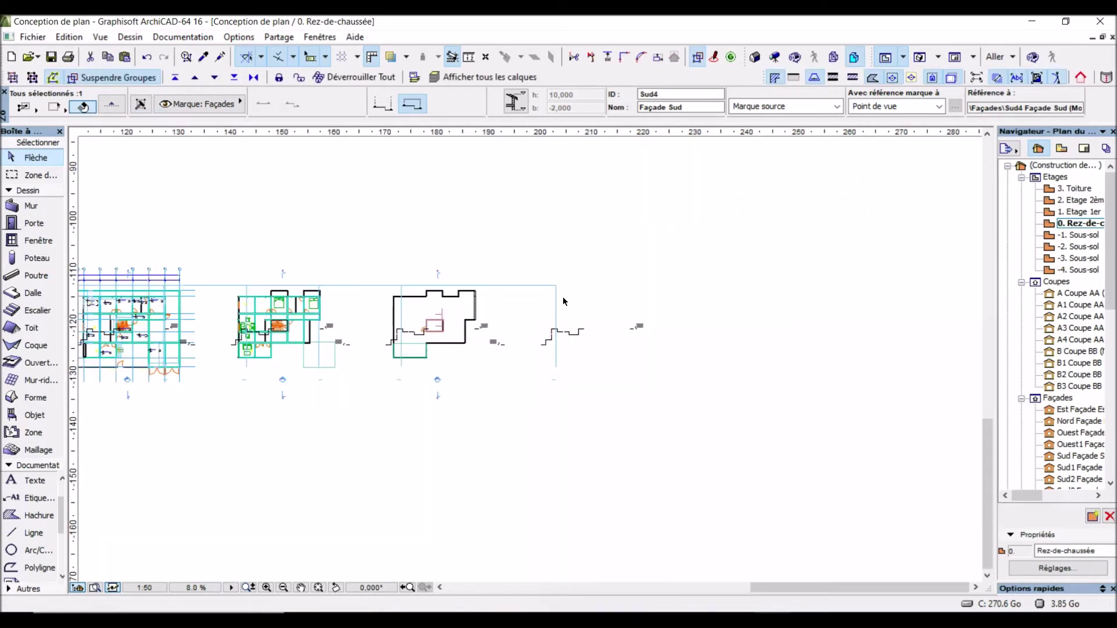
{"action": "left_click", "coordinate": [556, 287]}
{"action": "scroll", "coordinate": [515, 344], "scroll_direction": "down", "scroll_amount": 3}
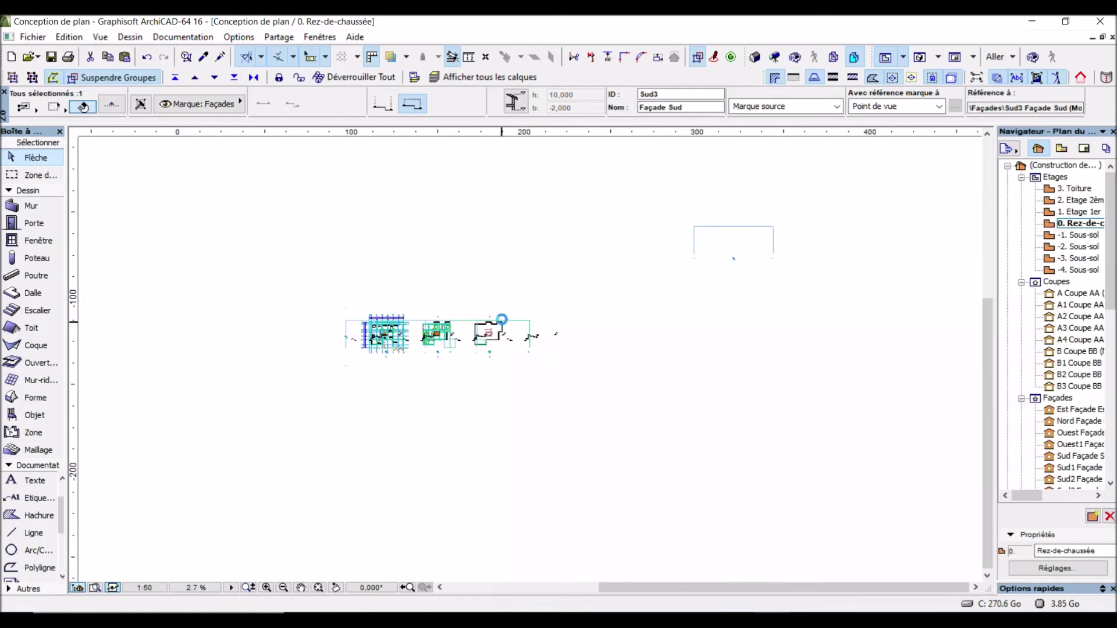
{"action": "left_click", "coordinate": [492, 319]}
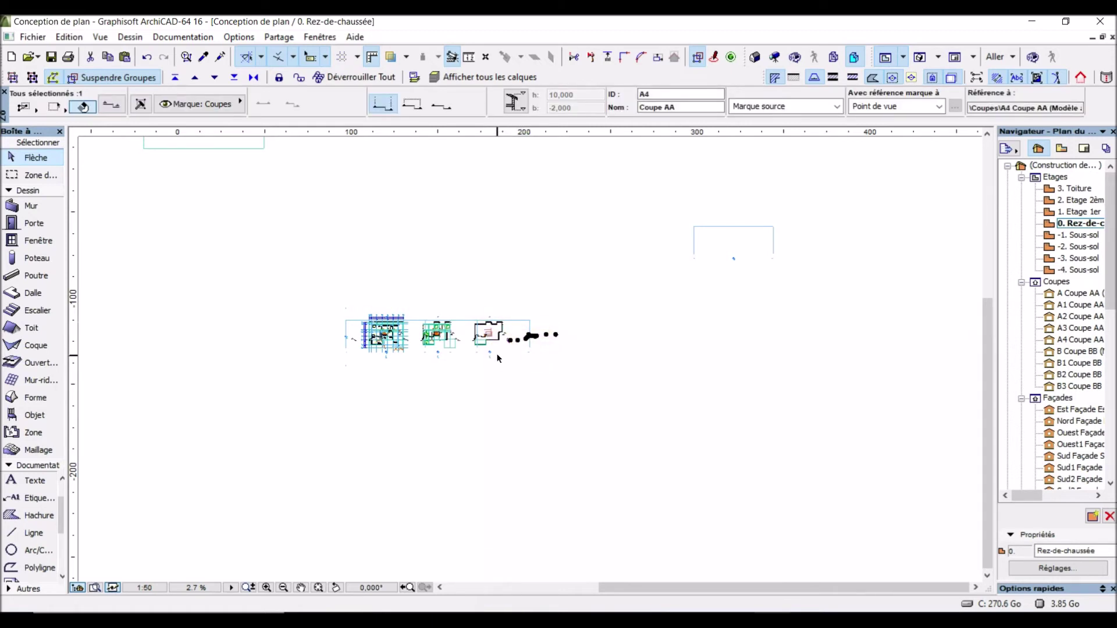
{"action": "left_click", "coordinate": [530, 336]}
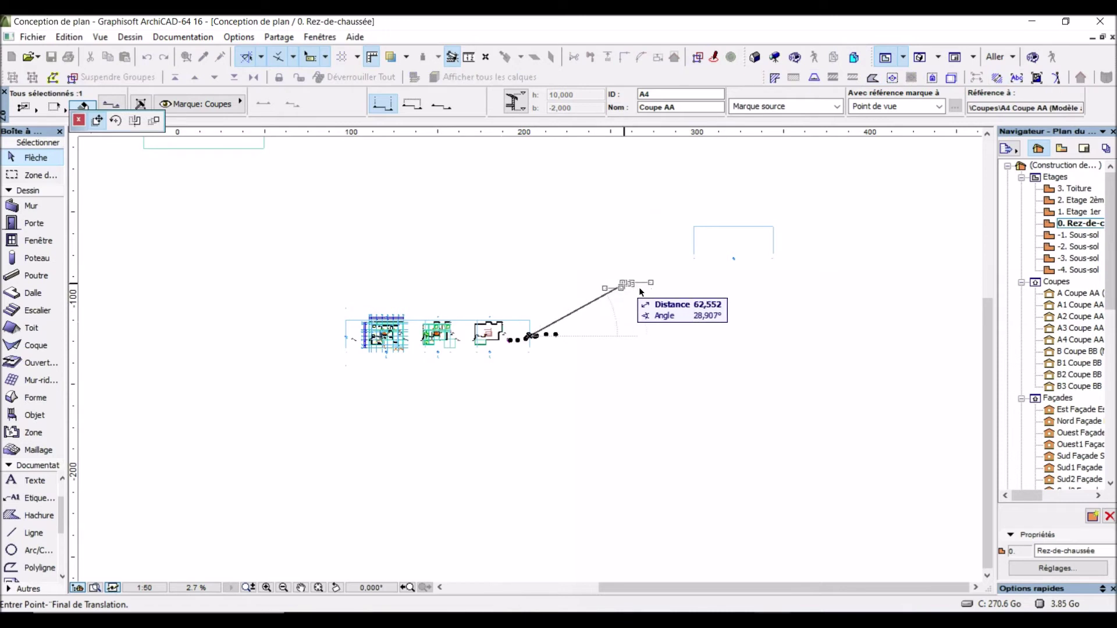
{"action": "left_click", "coordinate": [688, 299]}
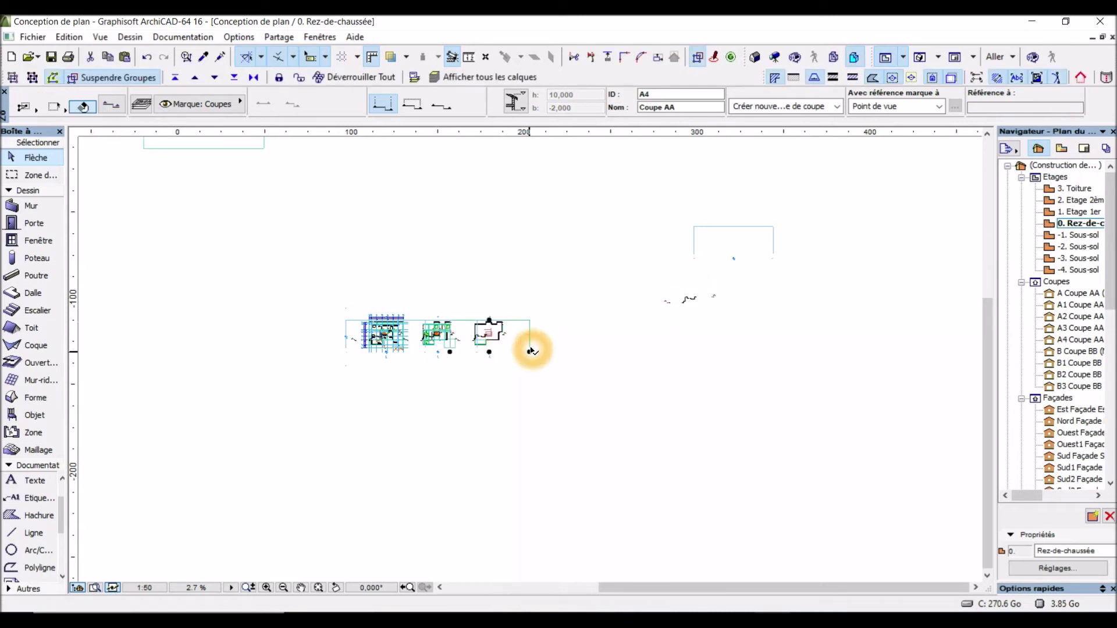
Step: Select the Sud3 façade marker and move it far to the right of the second-floor plan, below the relocated A4 section line
{"action": "left_click", "coordinate": [498, 350]}
{"action": "left_click", "coordinate": [495, 357]}
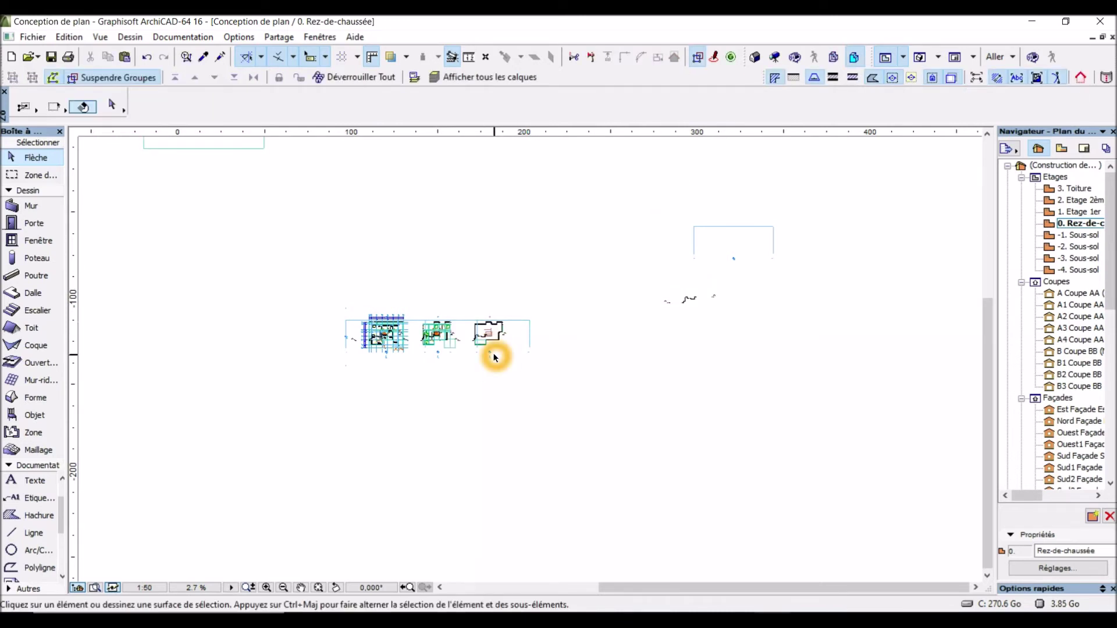
{"action": "left_click", "coordinate": [530, 351]}
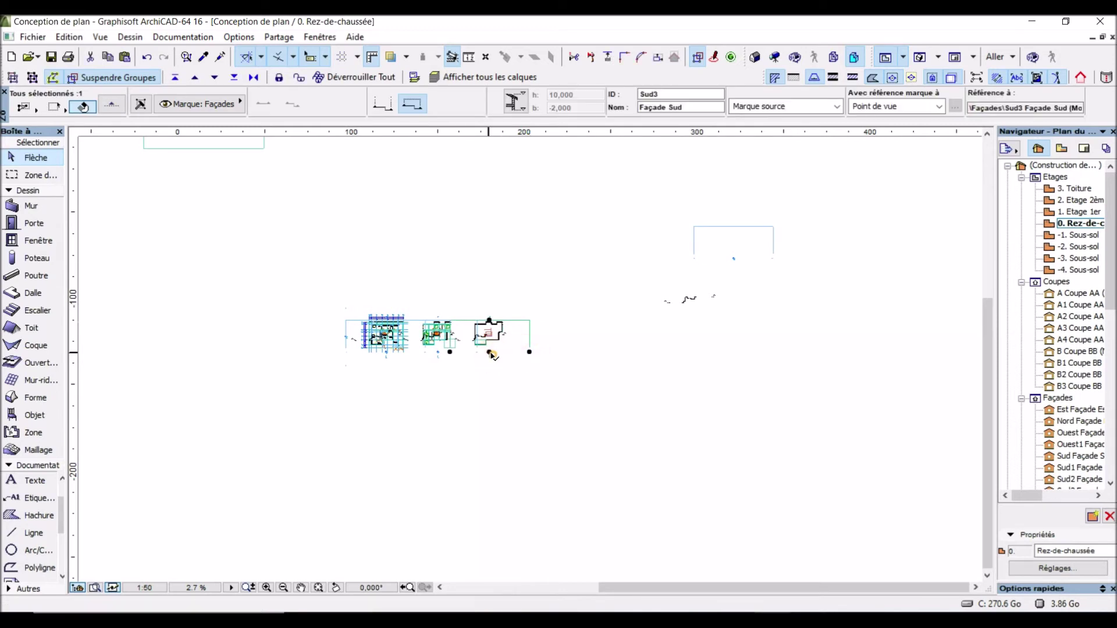
{"action": "left_click", "coordinate": [488, 352]}
{"action": "left_click", "coordinate": [769, 373]}
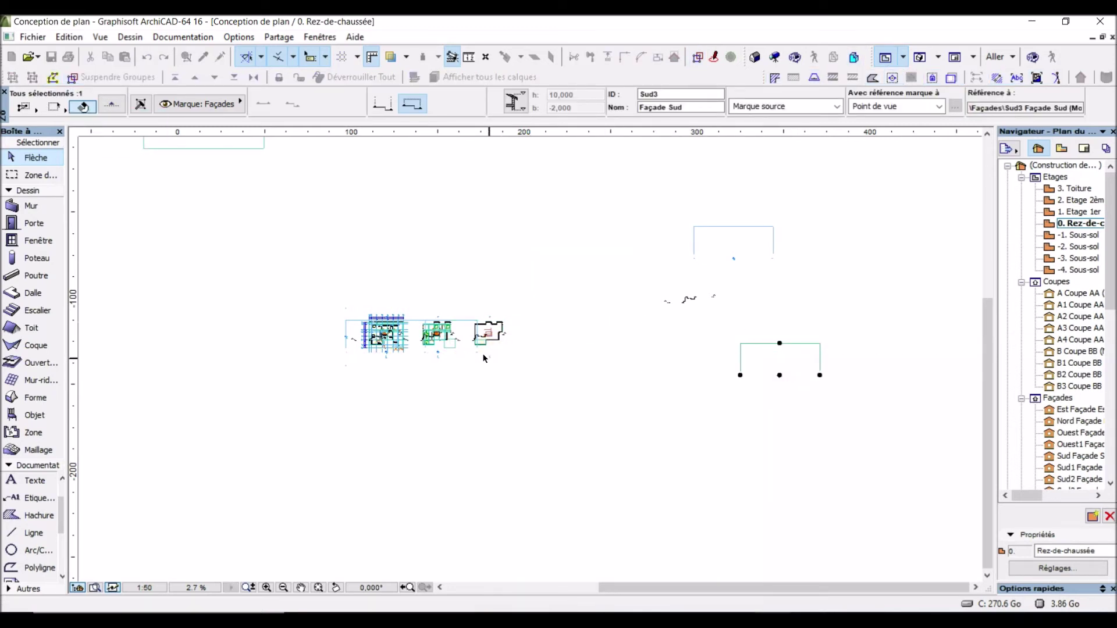
Step: Move the Sud2 façade marker off the first-floor plan to the empty area above the plans
{"action": "scroll", "coordinate": [483, 349], "scroll_direction": "up", "scroll_amount": 4}
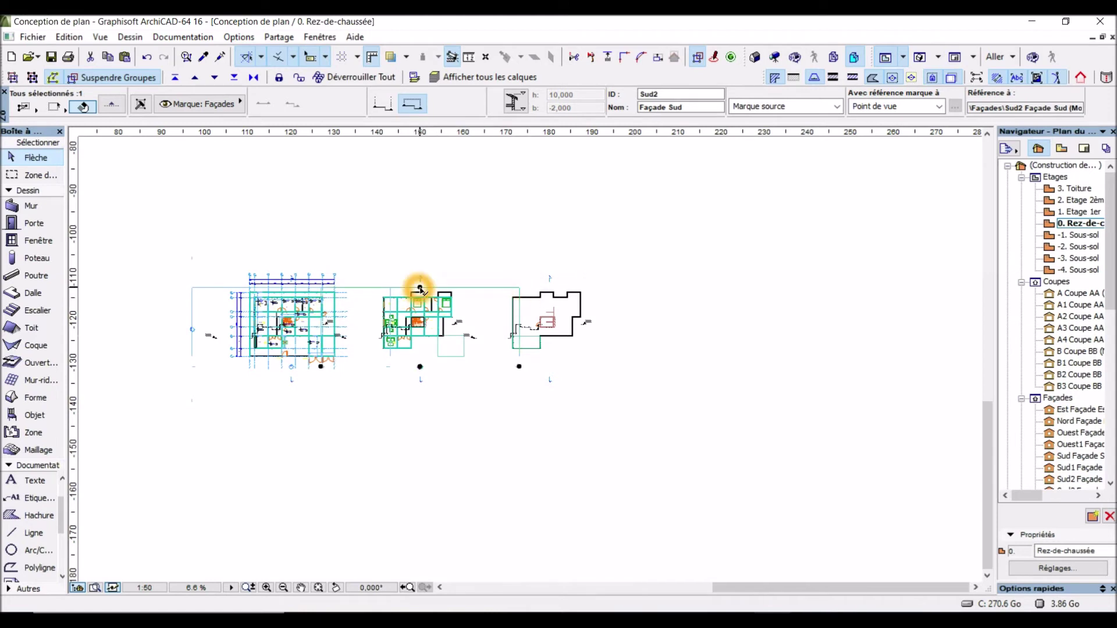
{"action": "left_click", "coordinate": [421, 287]}
{"action": "scroll", "coordinate": [430, 309], "scroll_direction": "down", "scroll_amount": 4}
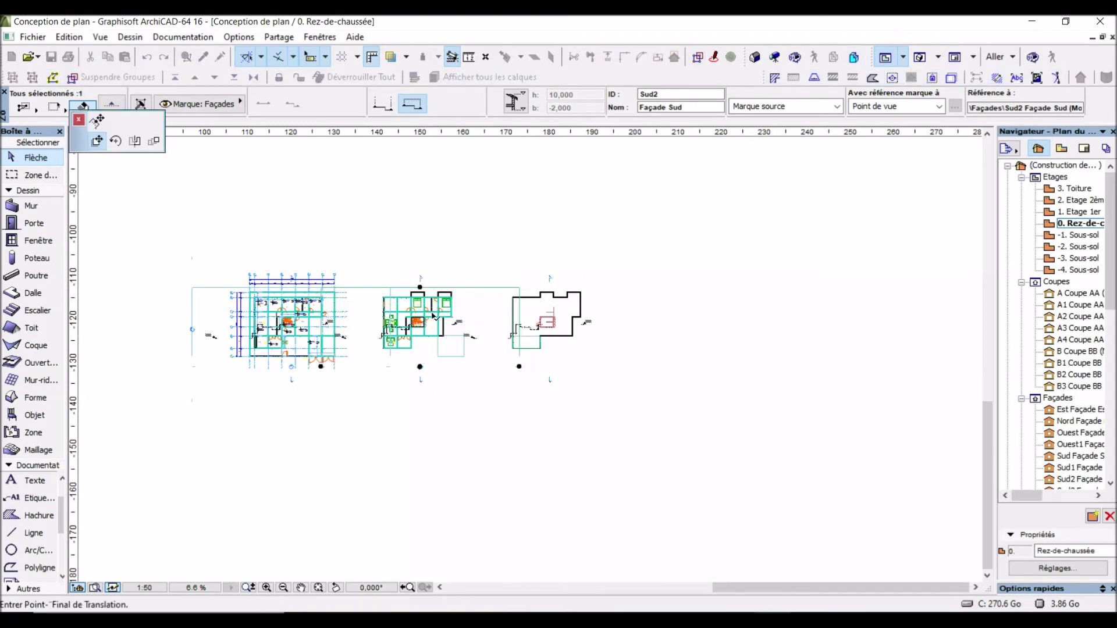
{"action": "left_click", "coordinate": [482, 200]}
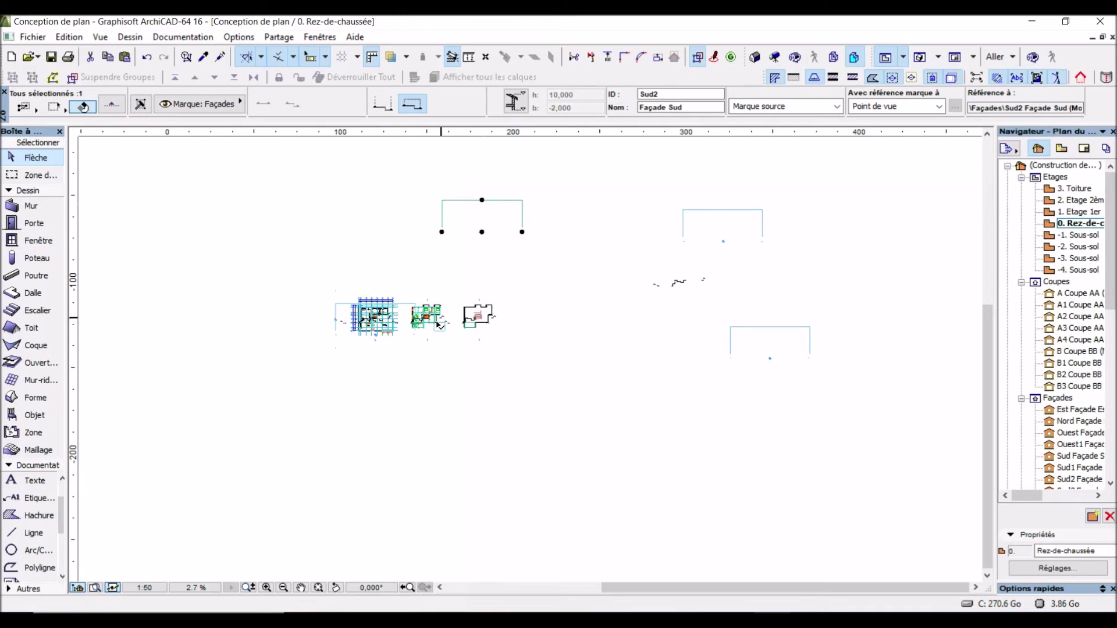
Step: Move the Ouest1 façade marker away from the ground-floor plan to the empty area at its upper left
{"action": "scroll", "coordinate": [381, 345], "scroll_direction": "up", "scroll_amount": 4}
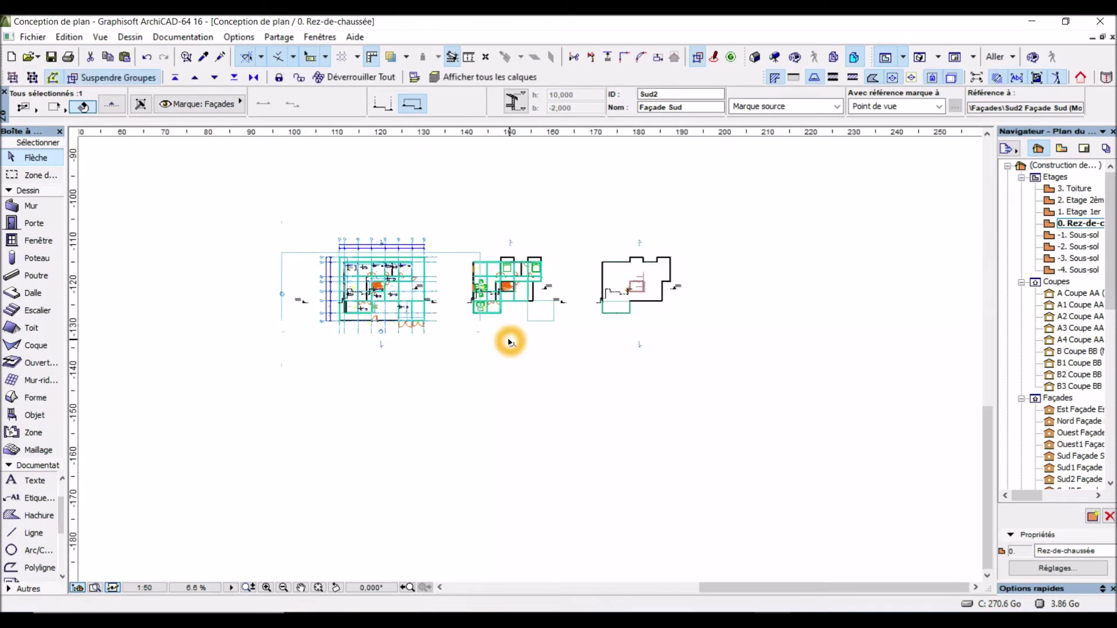
{"action": "left_click", "coordinate": [550, 341]}
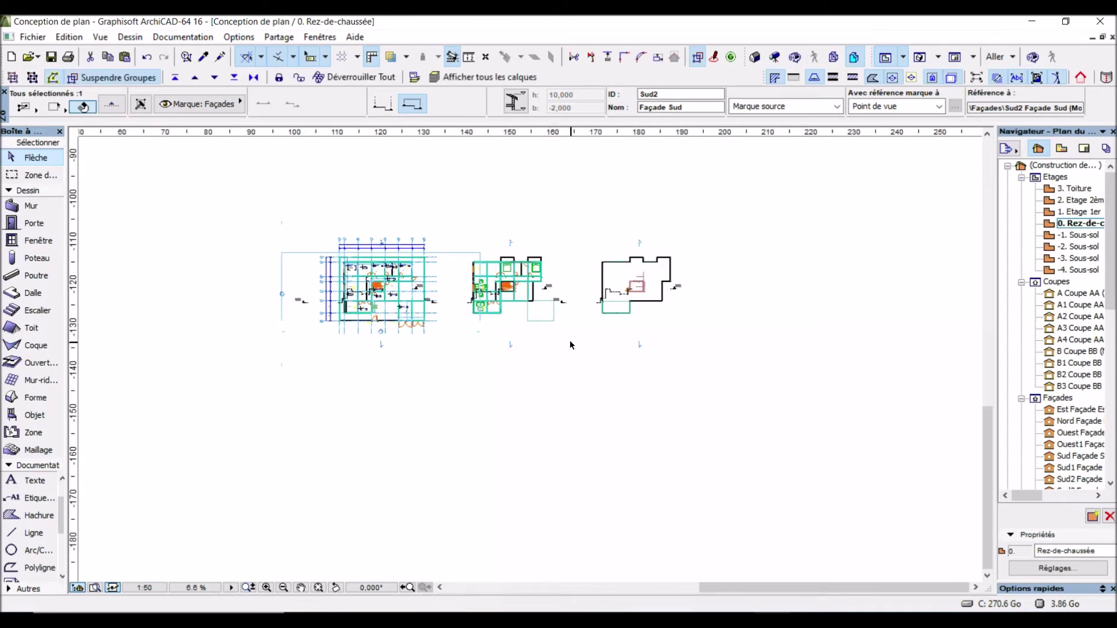
{"action": "scroll", "coordinate": [295, 359], "scroll_direction": "down", "scroll_amount": 3}
{"action": "left_click", "coordinate": [281, 326]}
{"action": "left_click", "coordinate": [288, 323]}
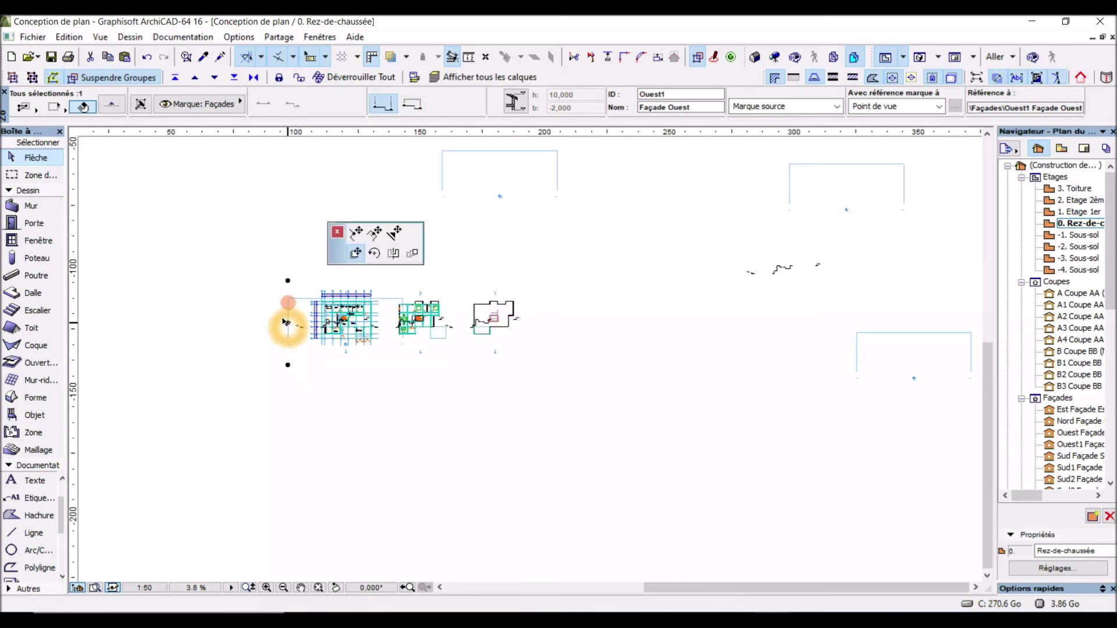
{"action": "left_click", "coordinate": [169, 204]}
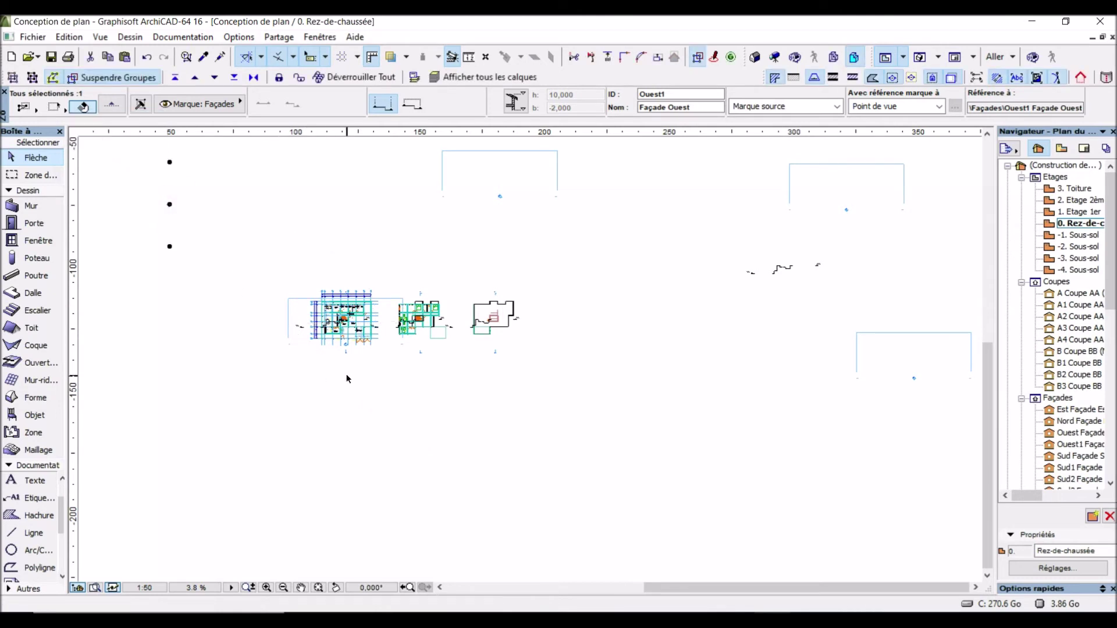
Step: Move the Sud1 façade marker off the ground-floor plan to the space above it, beside Ouest1, and clear the selection
{"action": "left_click", "coordinate": [285, 337]}
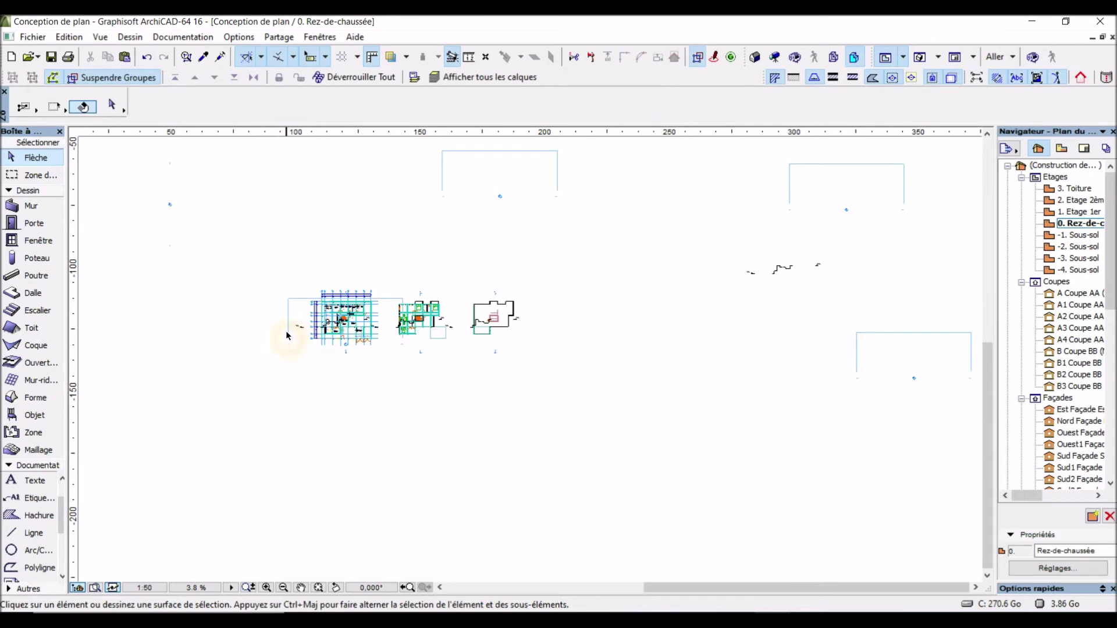
{"action": "left_click", "coordinate": [287, 307]}
{"action": "left_click", "coordinate": [291, 303]}
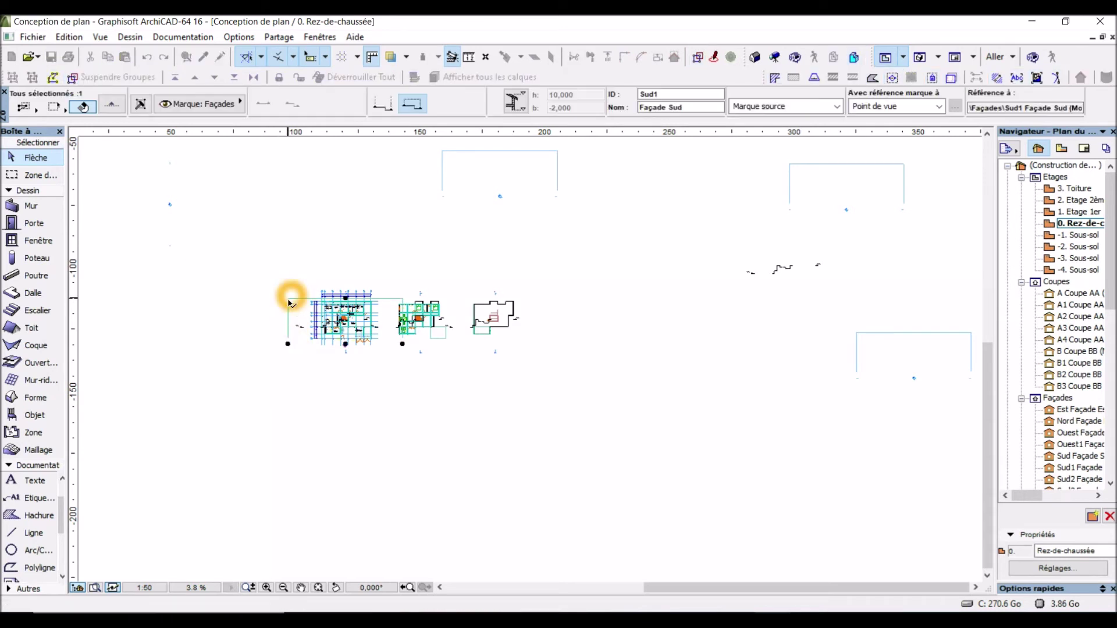
{"action": "left_click", "coordinate": [289, 344]}
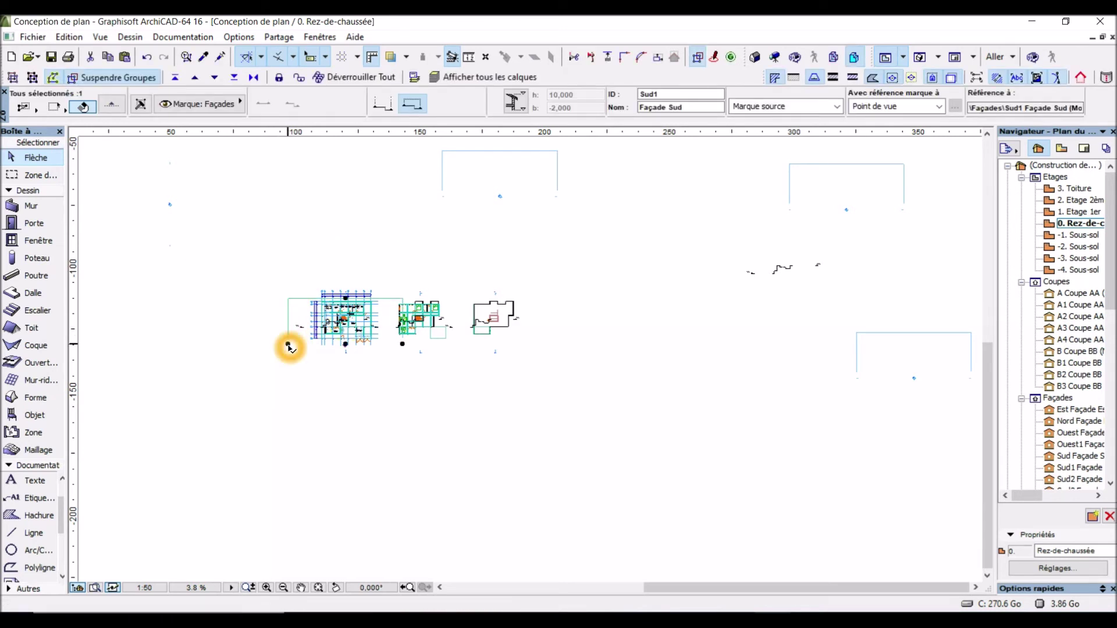
{"action": "left_click", "coordinate": [218, 211]}
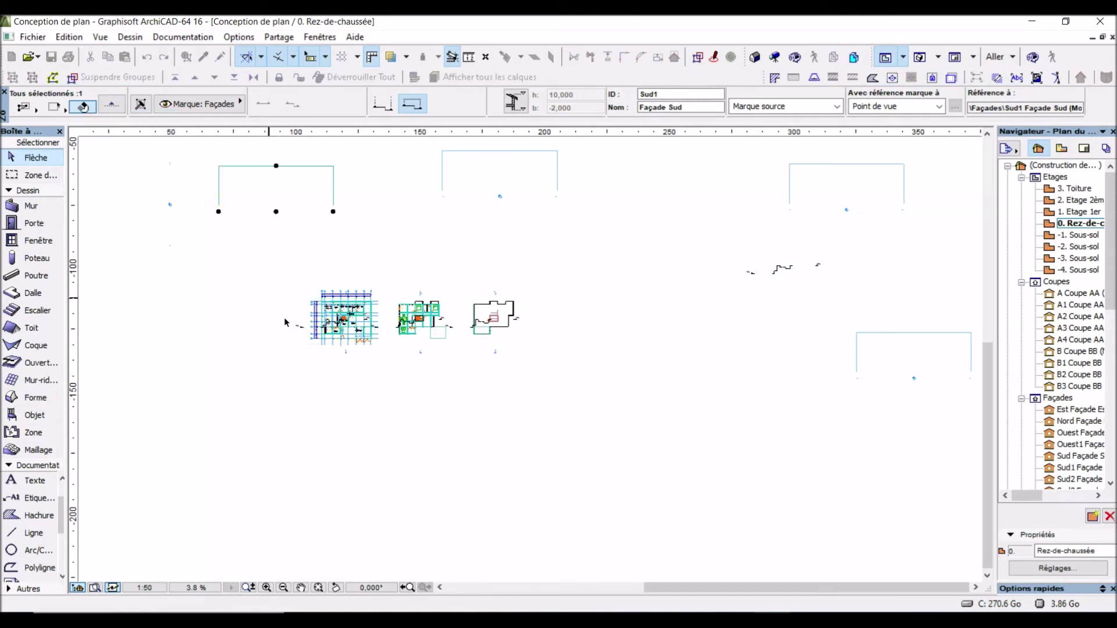
{"action": "left_click", "coordinate": [425, 416]}
{"action": "left_click", "coordinate": [352, 409]}
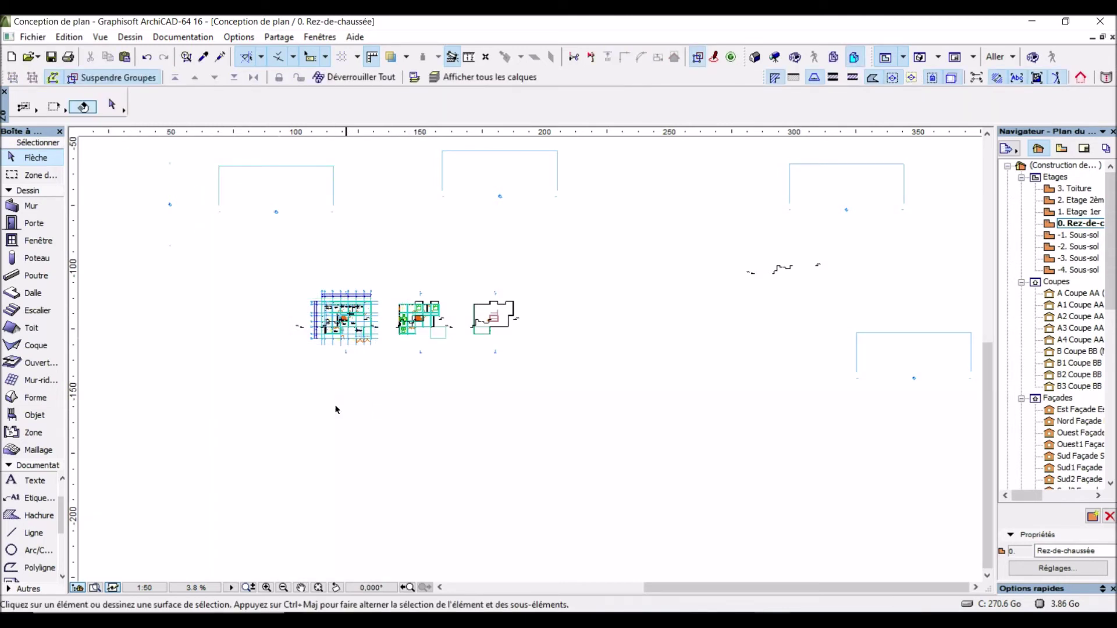
Step: Examine the ground-floor plan up close, including the hatch in the SALON and the upper-left wall and column corner
{"action": "scroll", "coordinate": [286, 321], "scroll_direction": "up", "scroll_amount": 5}
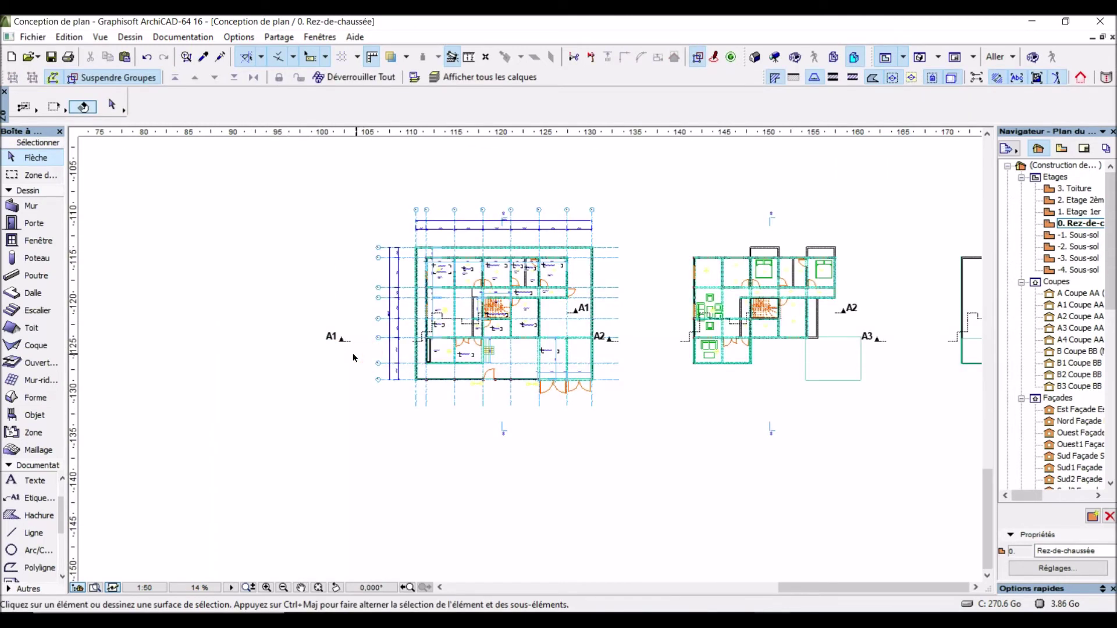
{"action": "scroll", "coordinate": [601, 360], "scroll_direction": "up", "scroll_amount": 5}
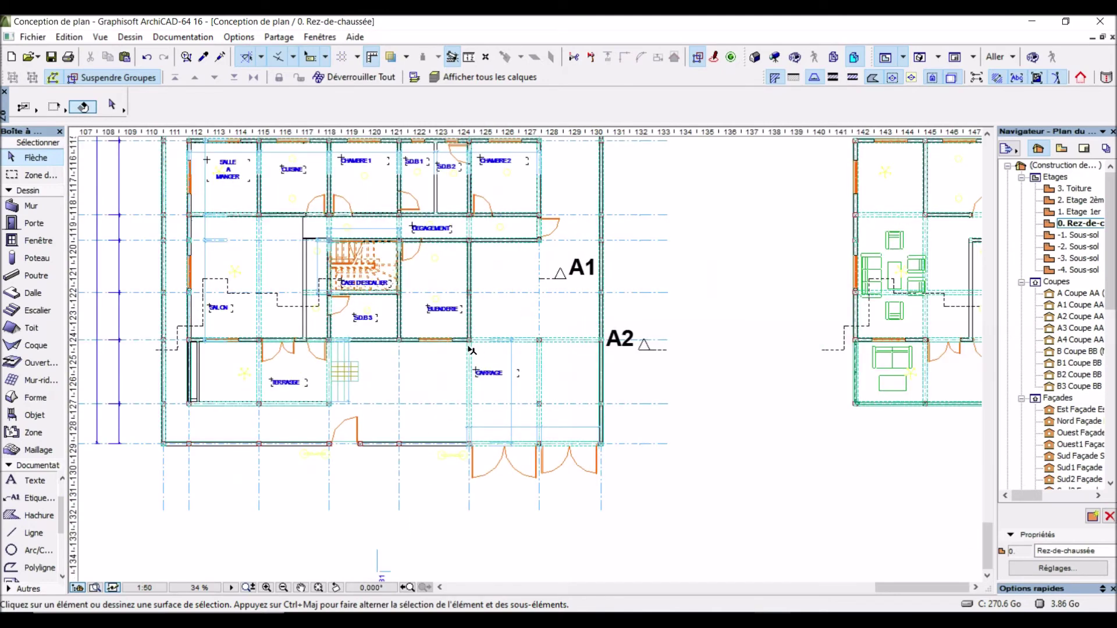
{"action": "scroll", "coordinate": [483, 354], "scroll_direction": "down", "scroll_amount": 1}
{"action": "scroll", "coordinate": [275, 272], "scroll_direction": "up", "scroll_amount": 4}
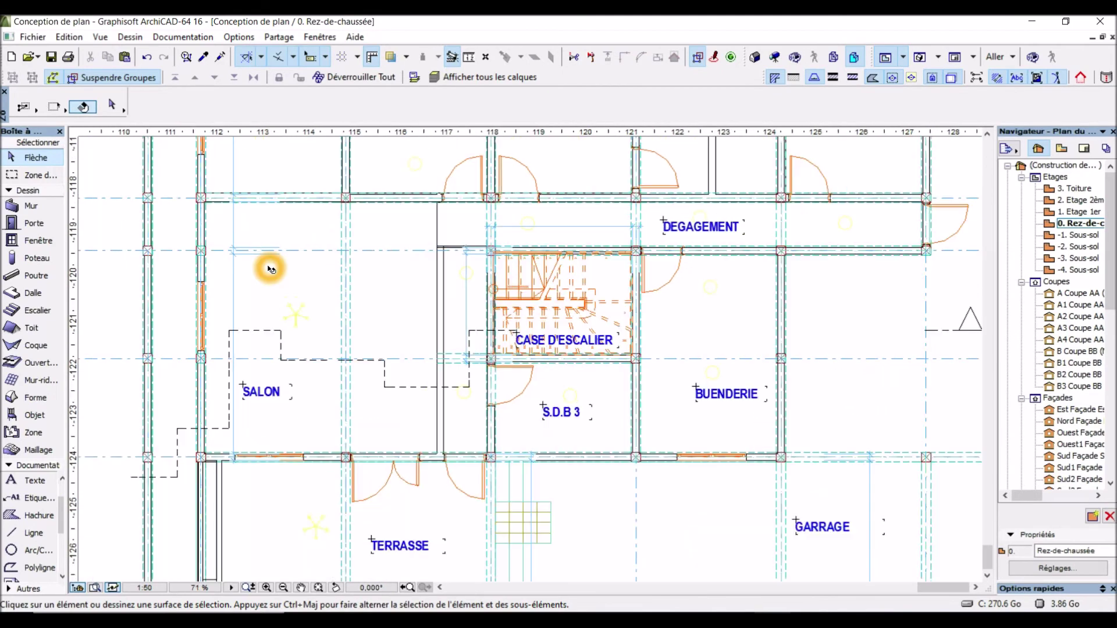
{"action": "left_click", "coordinate": [275, 265]}
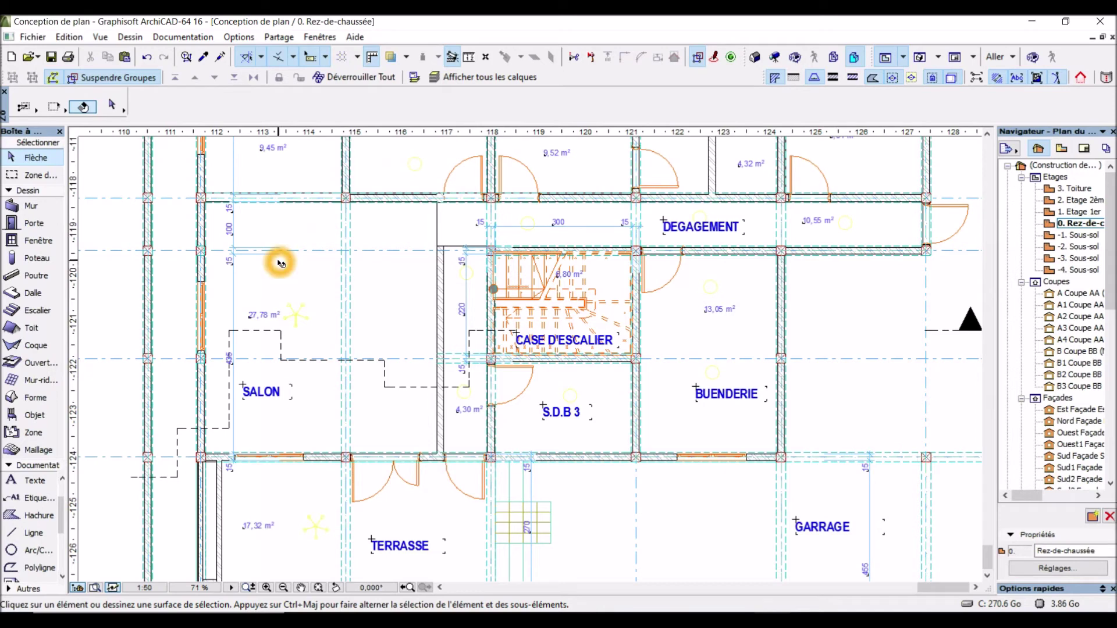
{"action": "left_click", "coordinate": [281, 259]}
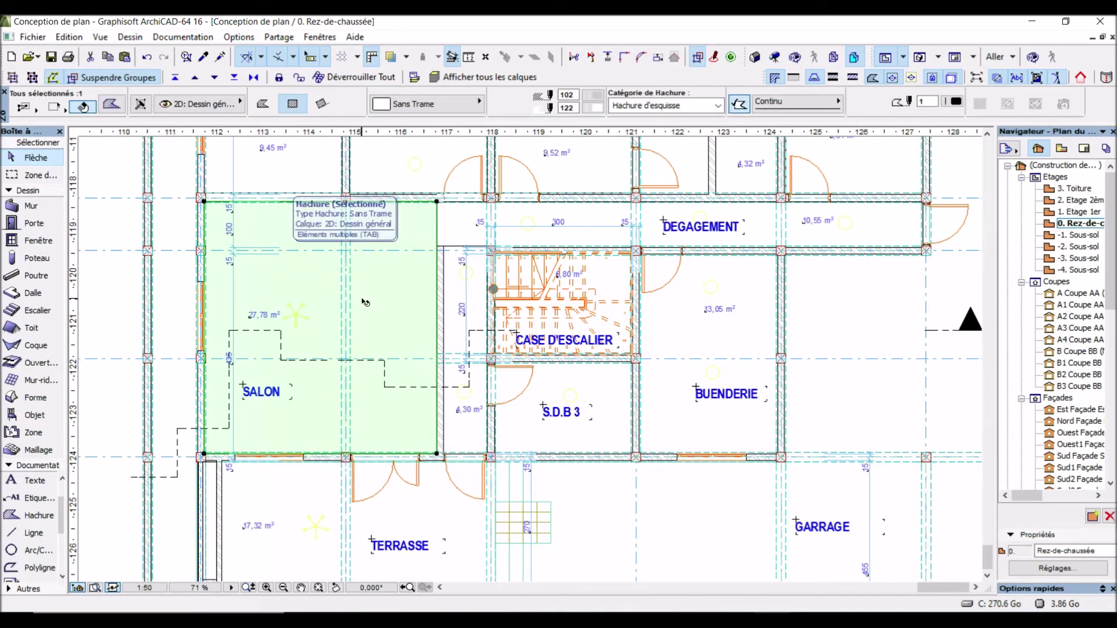
{"action": "scroll", "coordinate": [463, 357], "scroll_direction": "down", "scroll_amount": 2}
{"action": "scroll", "coordinate": [682, 489], "scroll_direction": "down", "scroll_amount": 3}
{"action": "left_click", "coordinate": [138, 415]}
{"action": "scroll", "coordinate": [451, 397], "scroll_direction": "down", "scroll_amount": 3}
{"action": "scroll", "coordinate": [372, 335], "scroll_direction": "up", "scroll_amount": 10}
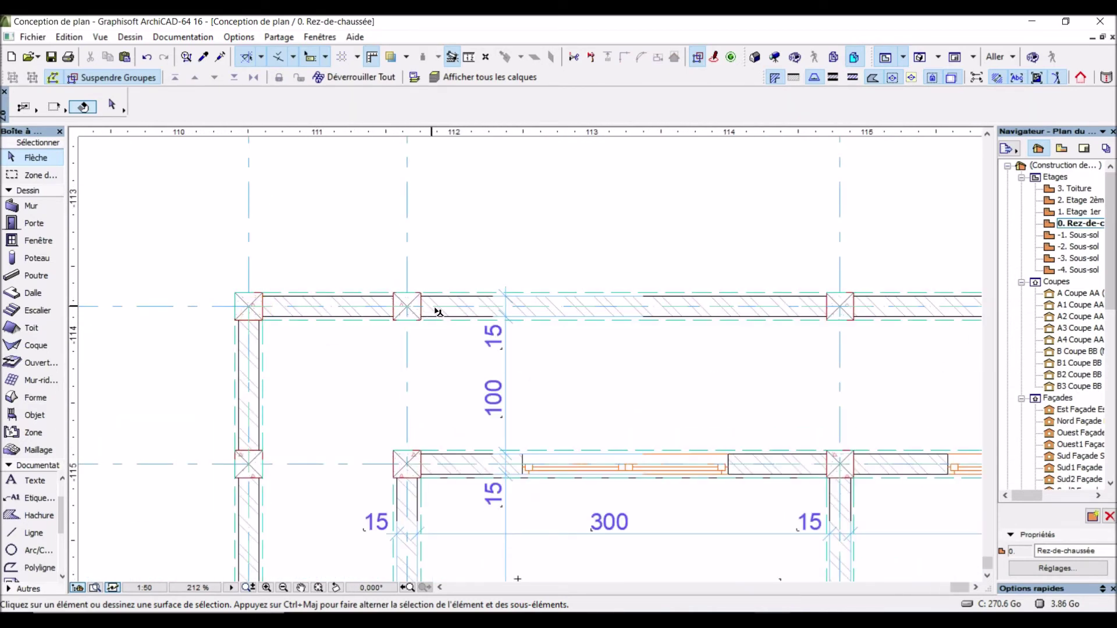
{"action": "scroll", "coordinate": [438, 312], "scroll_direction": "down", "scroll_amount": 8}
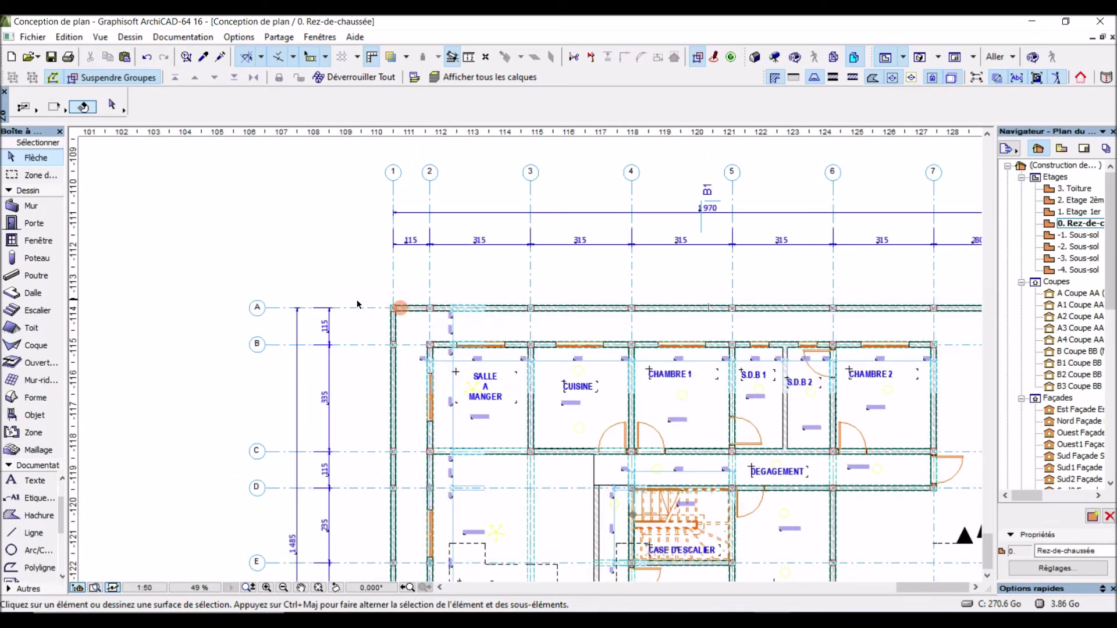
{"action": "scroll", "coordinate": [382, 324], "scroll_direction": "down", "scroll_amount": 3}
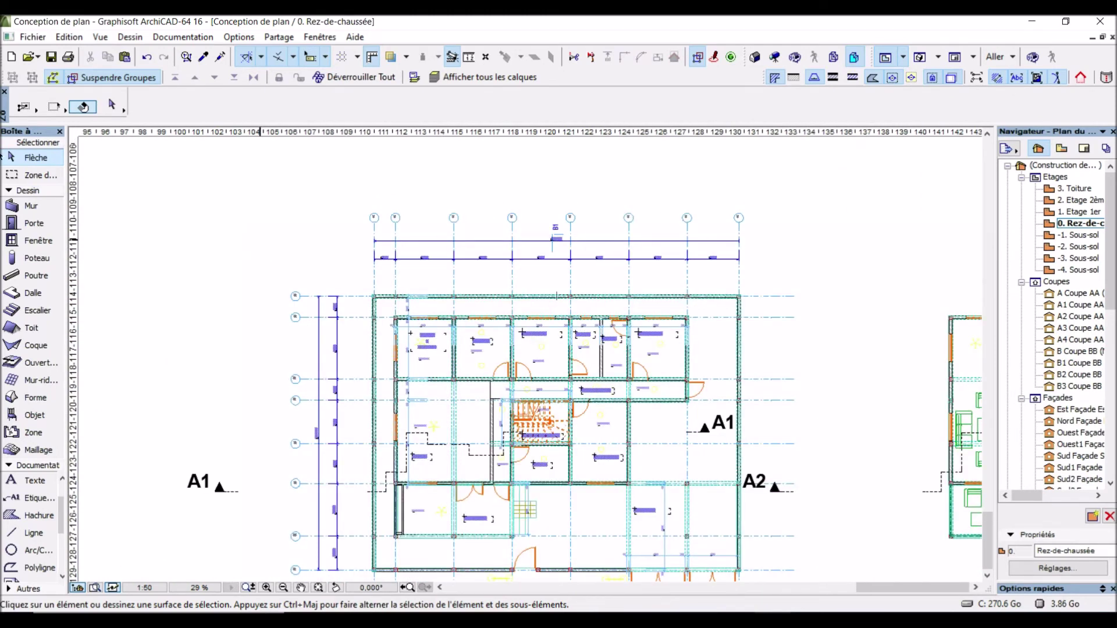
Step: Draw a rectangular marquee selection area around the three storey plans placed side by side
{"action": "left_click", "coordinate": [35, 167]}
{"action": "left_click", "coordinate": [34, 174]}
{"action": "scroll", "coordinate": [244, 191], "scroll_direction": "down", "scroll_amount": 5}
{"action": "left_click", "coordinate": [245, 191]}
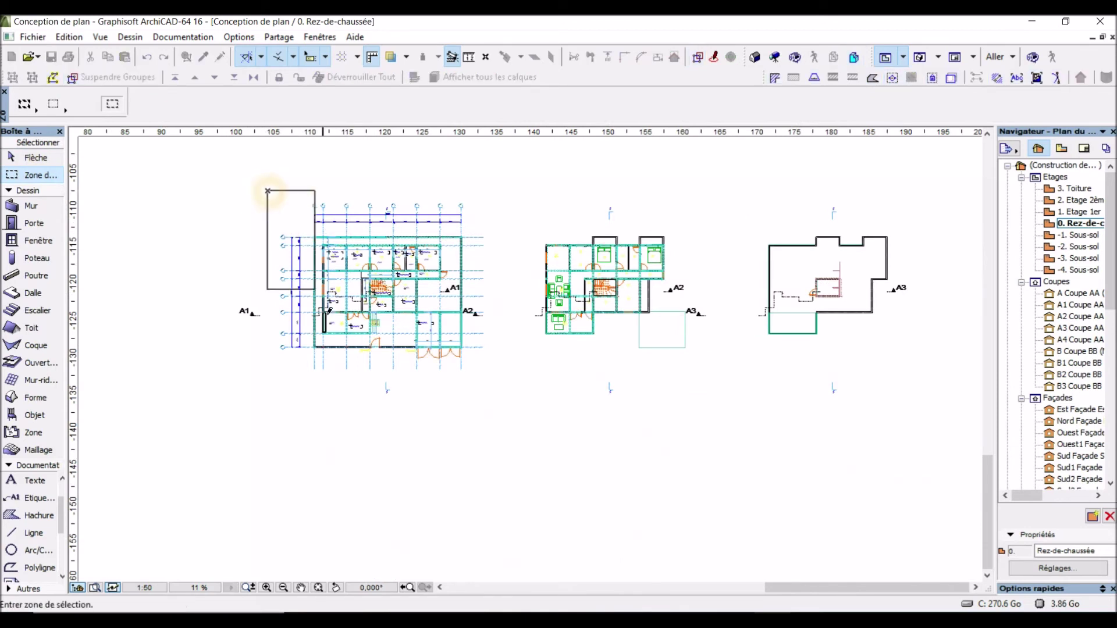
{"action": "scroll", "coordinate": [314, 318], "scroll_direction": "down", "scroll_amount": 1}
{"action": "scroll", "coordinate": [317, 321], "scroll_direction": "down", "scroll_amount": 2}
{"action": "left_click", "coordinate": [705, 355]}
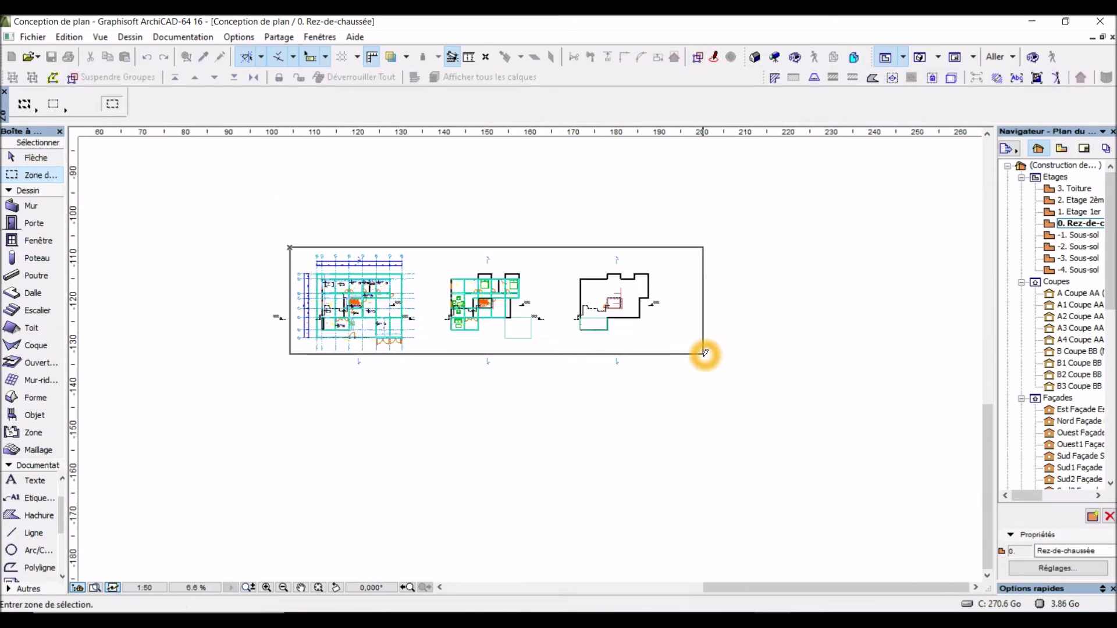
Step: Start saving the plan under a new name and browse to the Doc Ani folder in Documents
{"action": "left_click", "coordinate": [31, 39]}
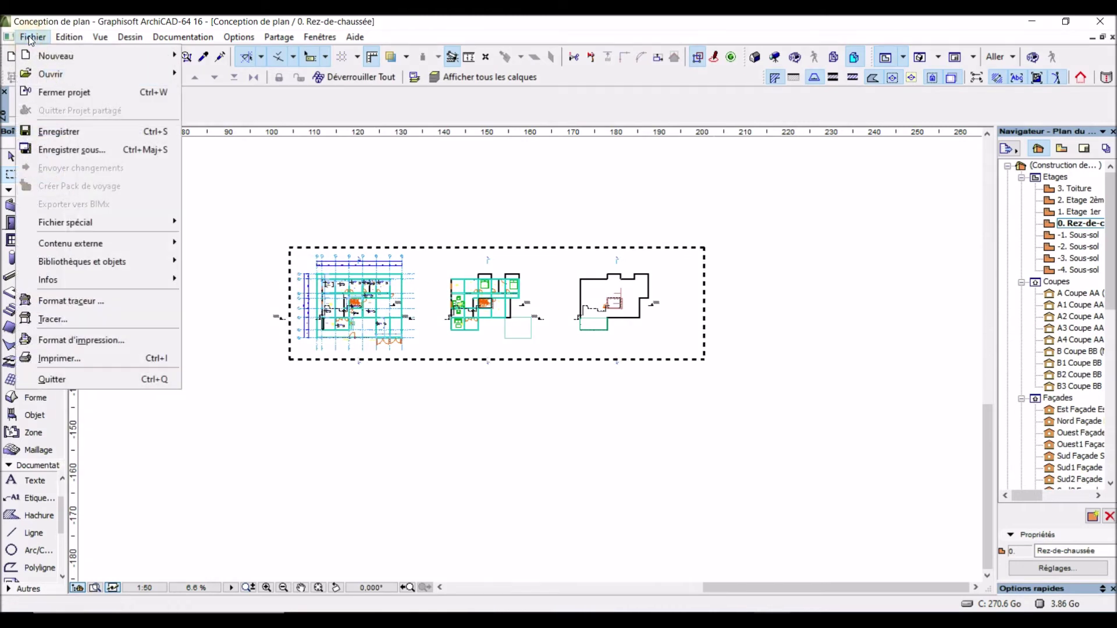
{"action": "left_click", "coordinate": [77, 151]}
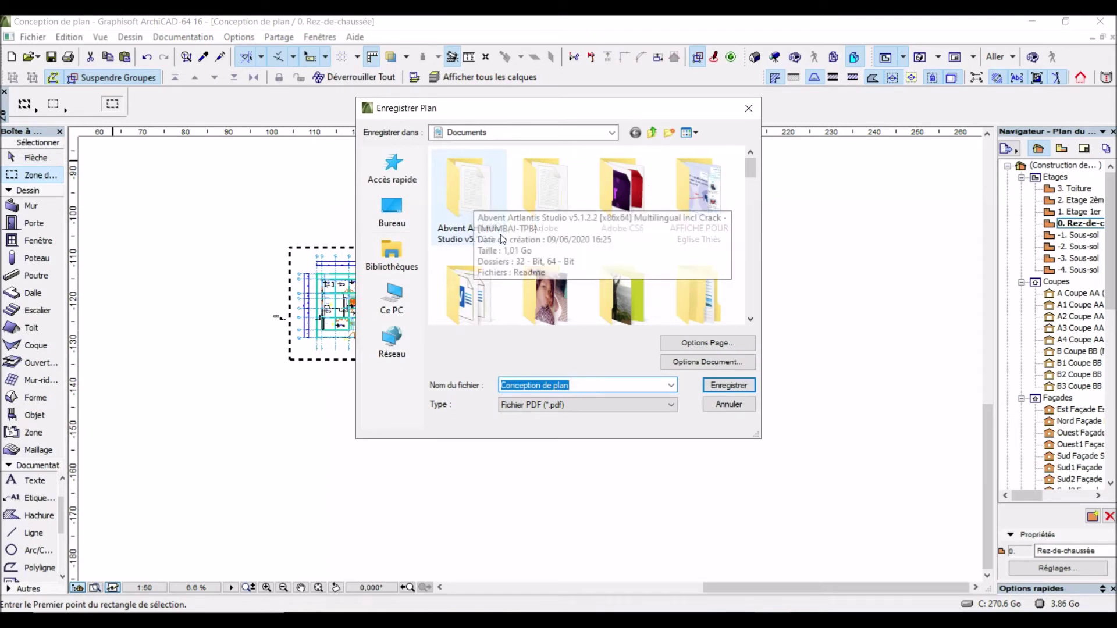
{"action": "scroll", "coordinate": [502, 240], "scroll_direction": "down", "scroll_amount": 10}
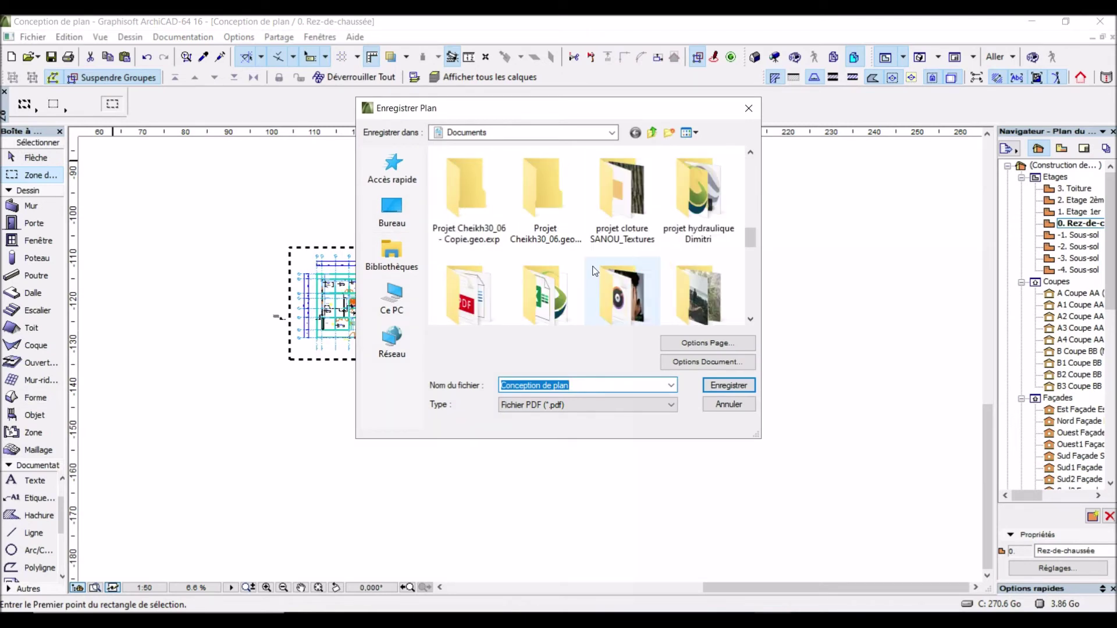
{"action": "scroll", "coordinate": [573, 267], "scroll_direction": "down", "scroll_amount": 5}
{"action": "scroll", "coordinate": [568, 269], "scroll_direction": "up", "scroll_amount": 5}
{"action": "scroll", "coordinate": [504, 264], "scroll_direction": "up", "scroll_amount": 6}
{"action": "scroll", "coordinate": [492, 256], "scroll_direction": "down", "scroll_amount": 1}
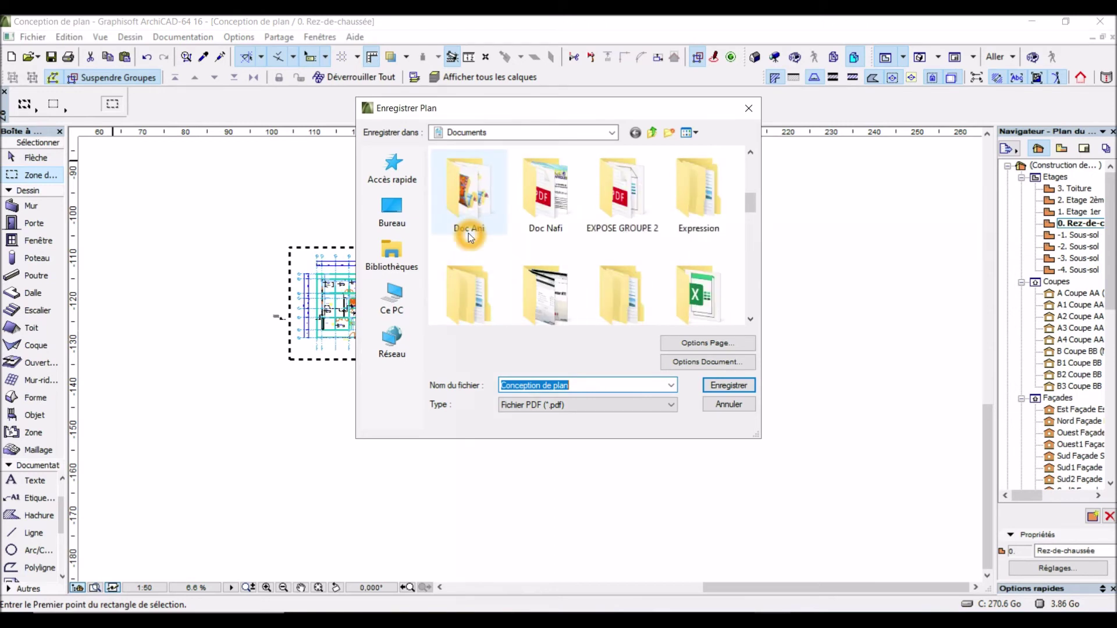
{"action": "double_click", "coordinate": [470, 236]}
Step: Choose the TUTO ARCHICAD subfolder of Doc Ani as the save location and look through its contents
{"action": "scroll", "coordinate": [564, 277], "scroll_direction": "down", "scroll_amount": 5}
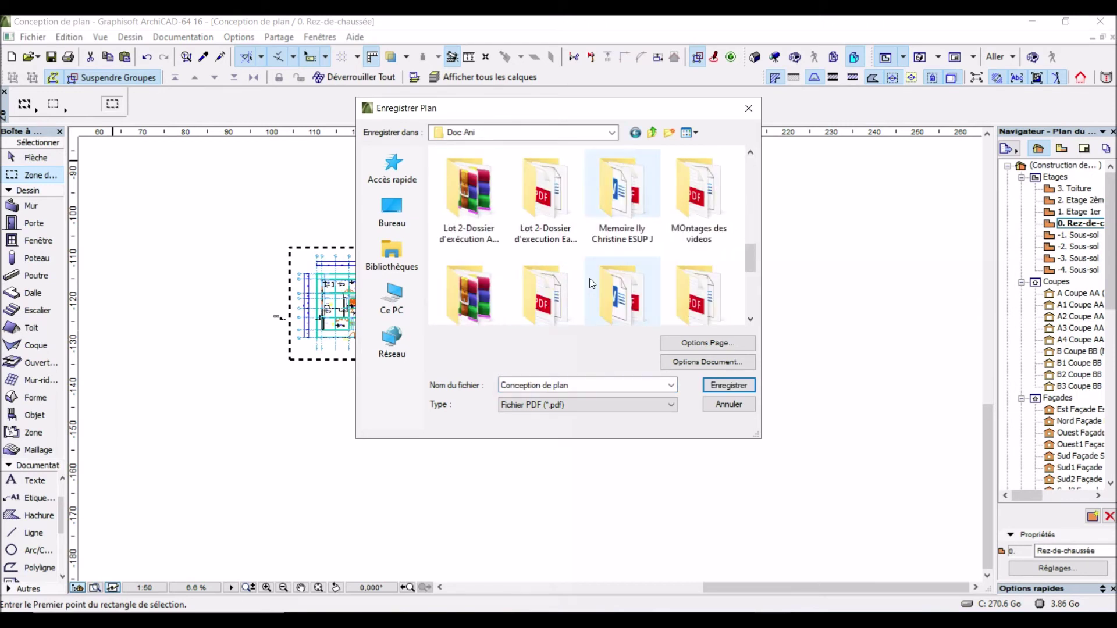
{"action": "scroll", "coordinate": [592, 284], "scroll_direction": "down", "scroll_amount": 5}
{"action": "scroll", "coordinate": [526, 245], "scroll_direction": "up", "scroll_amount": 2}
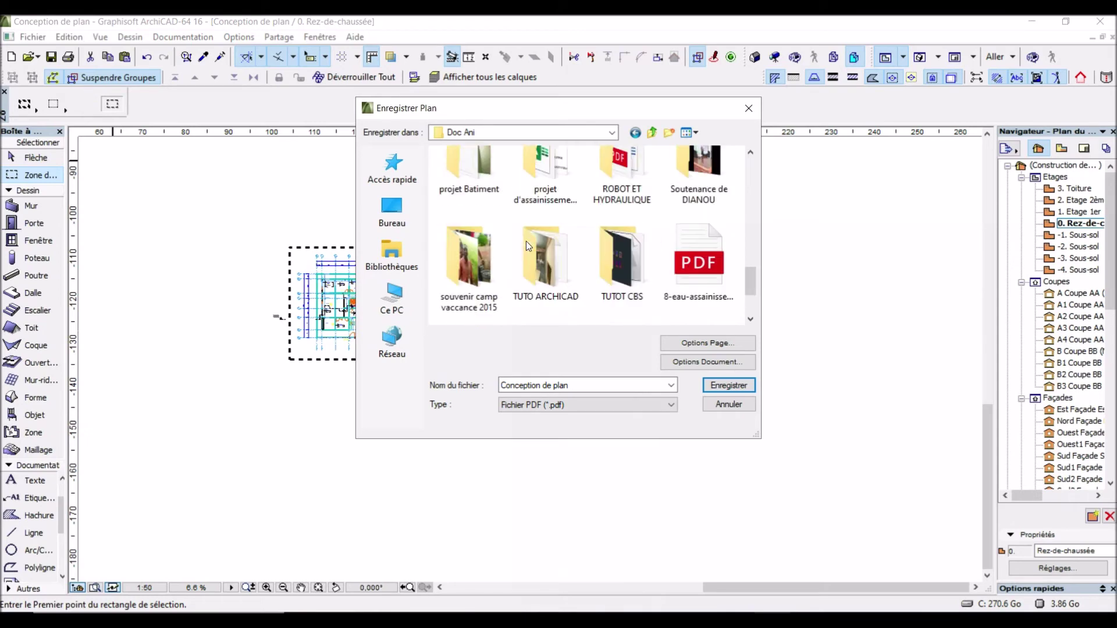
{"action": "scroll", "coordinate": [526, 241], "scroll_direction": "up", "scroll_amount": 1}
{"action": "scroll", "coordinate": [547, 258], "scroll_direction": "down", "scroll_amount": 1}
{"action": "double_click", "coordinate": [547, 259]}
{"action": "scroll", "coordinate": [541, 259], "scroll_direction": "down", "scroll_amount": 5}
{"action": "scroll", "coordinate": [524, 256], "scroll_direction": "up", "scroll_amount": 5}
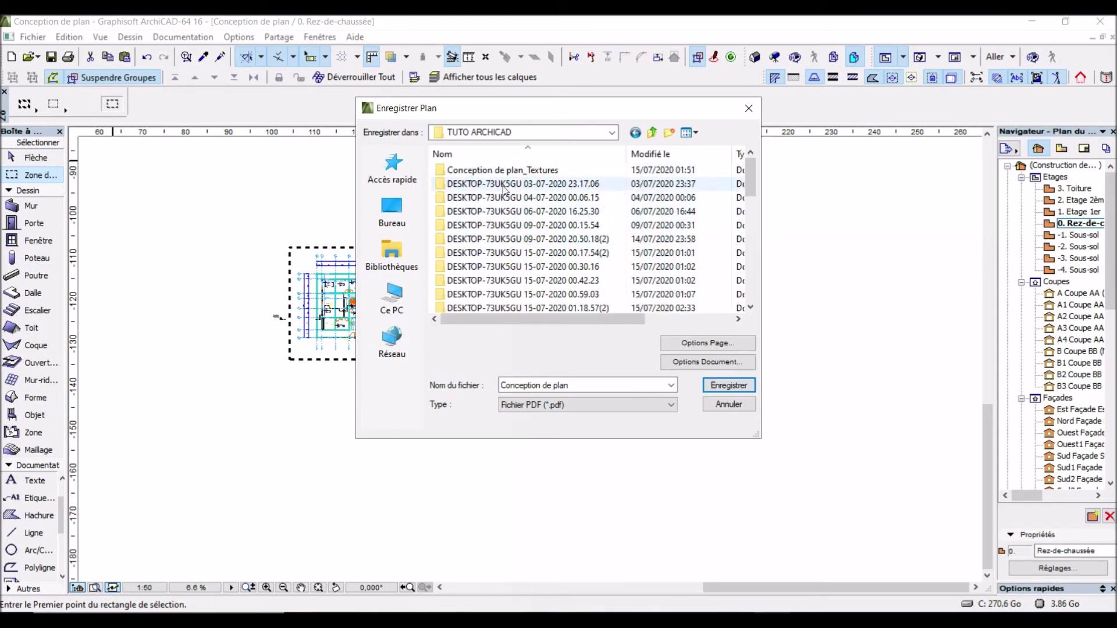
{"action": "scroll", "coordinate": [512, 232], "scroll_direction": "down", "scroll_amount": 6}
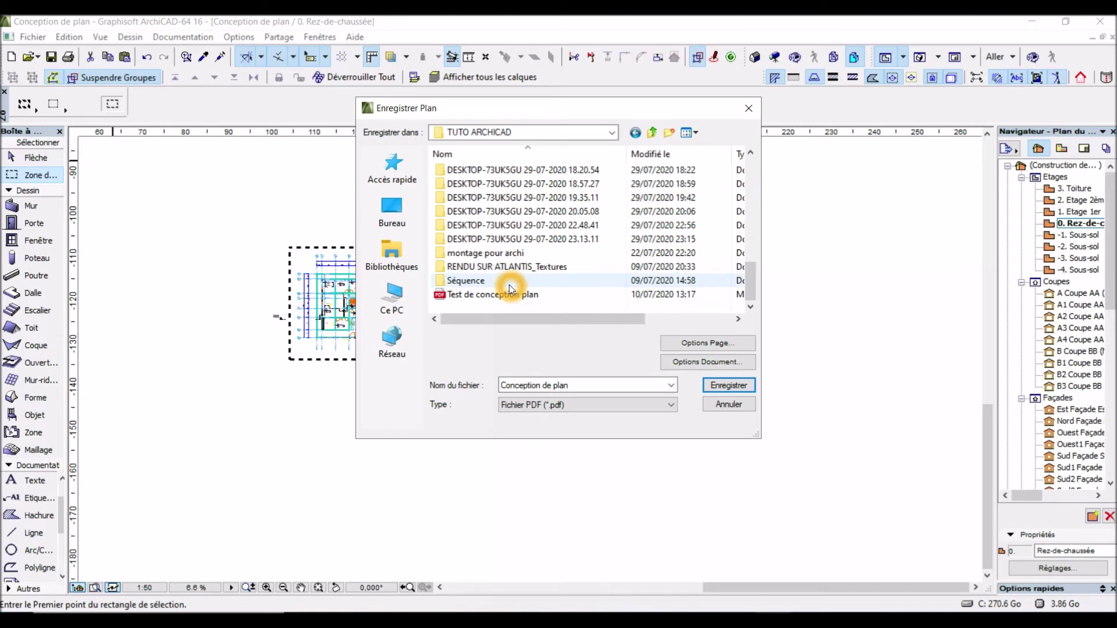
Step: Name the file POUR MODELISATION EN AUTO and set its file type to Fichier DWG (*.dwg)
{"action": "left_click", "coordinate": [586, 389]}
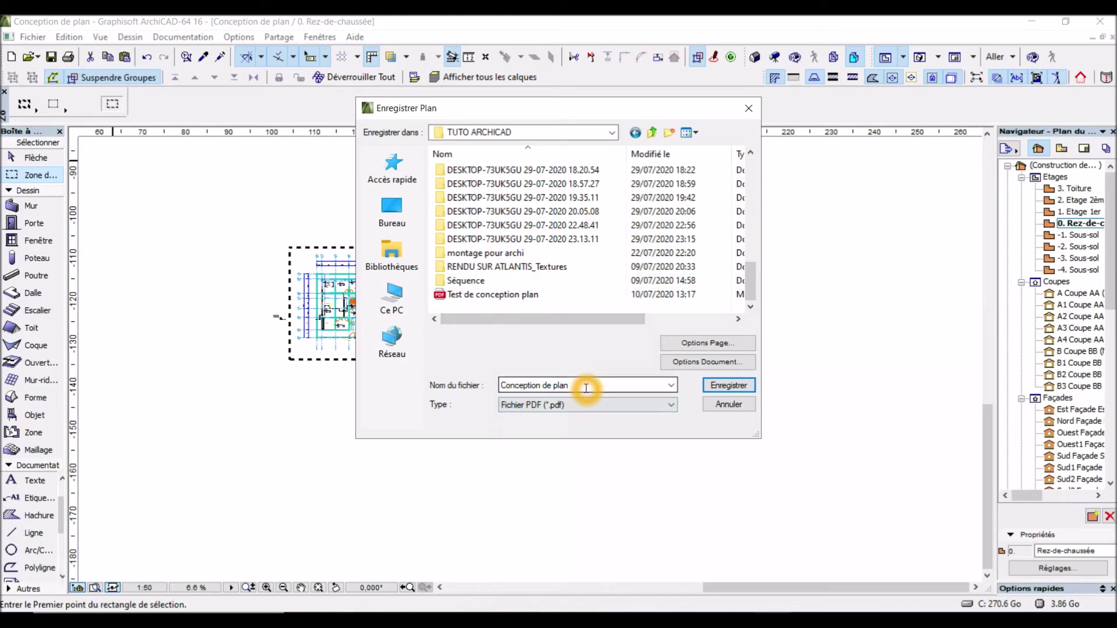
{"action": "double_click", "coordinate": [587, 389]}
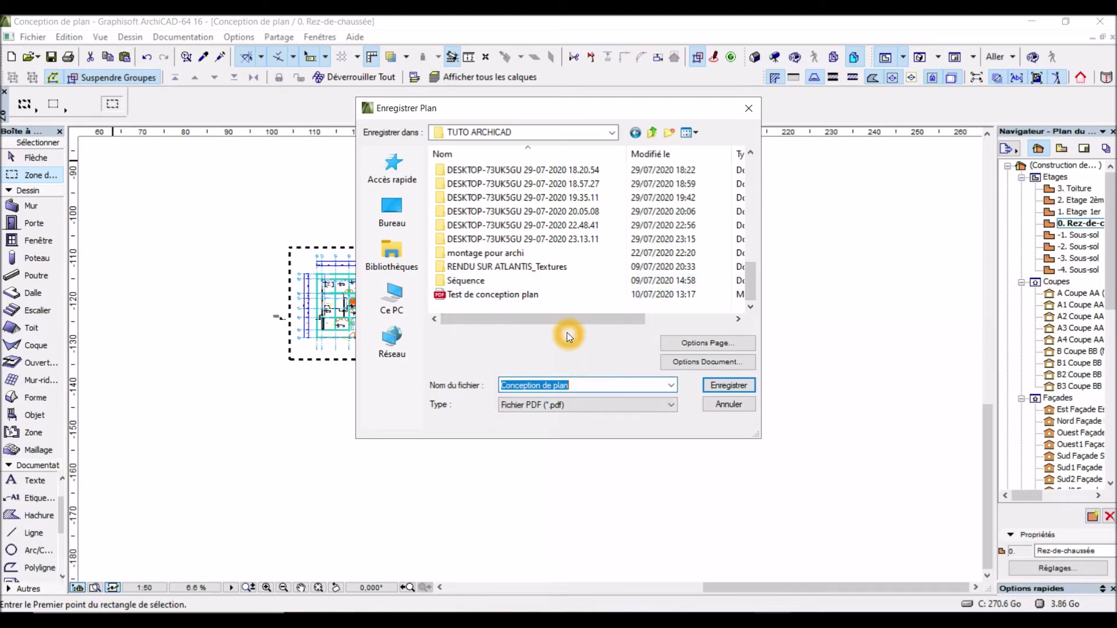
{"action": "type", "text": "POI"}
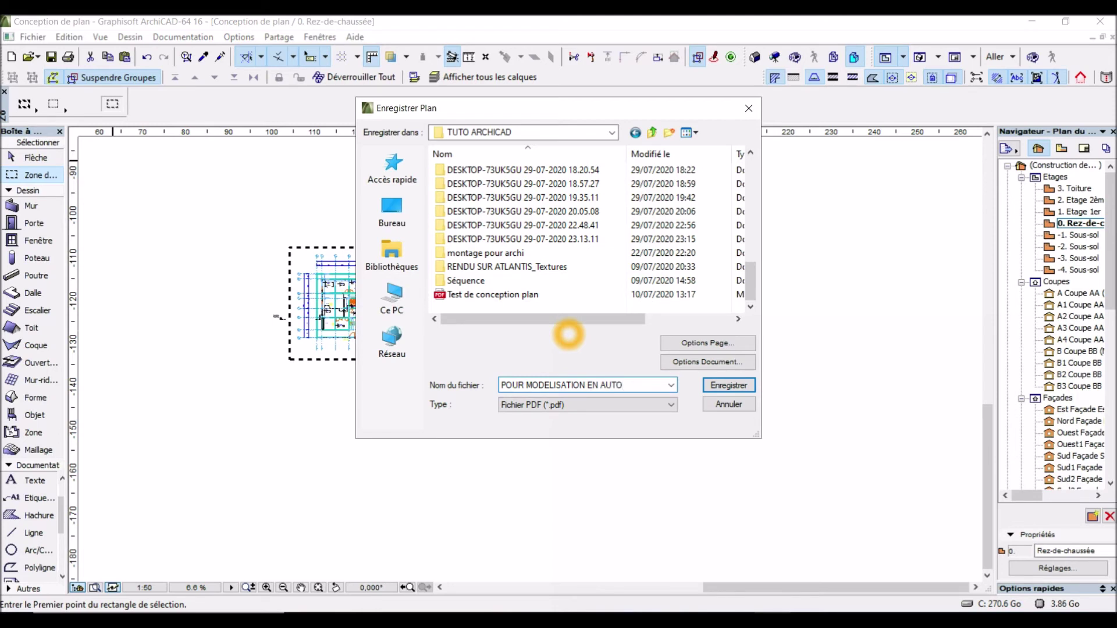
{"action": "left_click", "coordinate": [566, 409]}
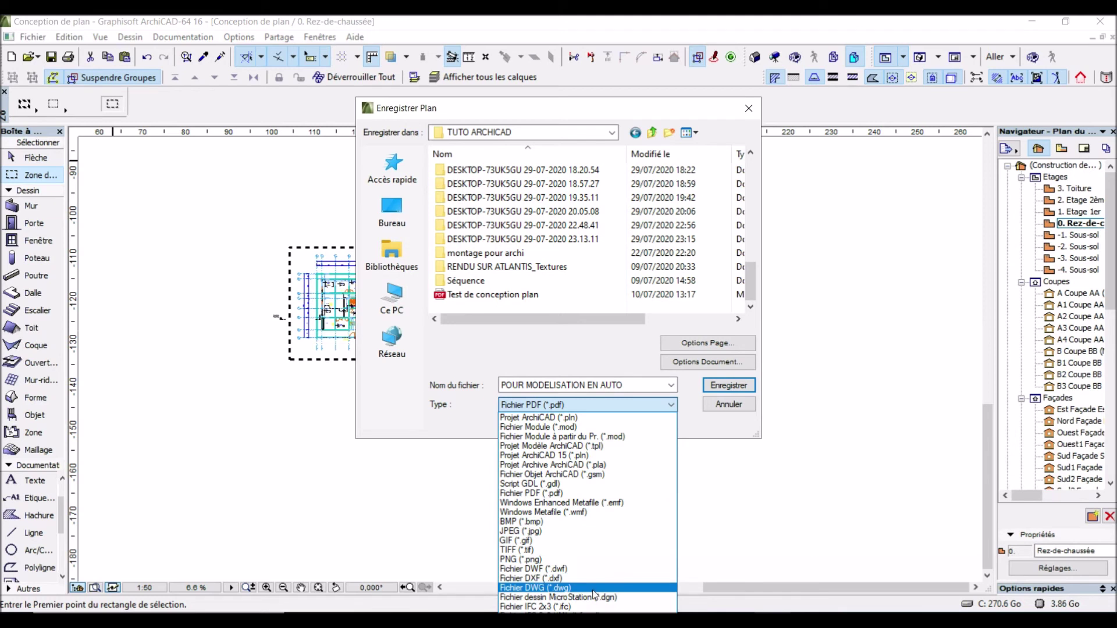
{"action": "left_click", "coordinate": [569, 560]}
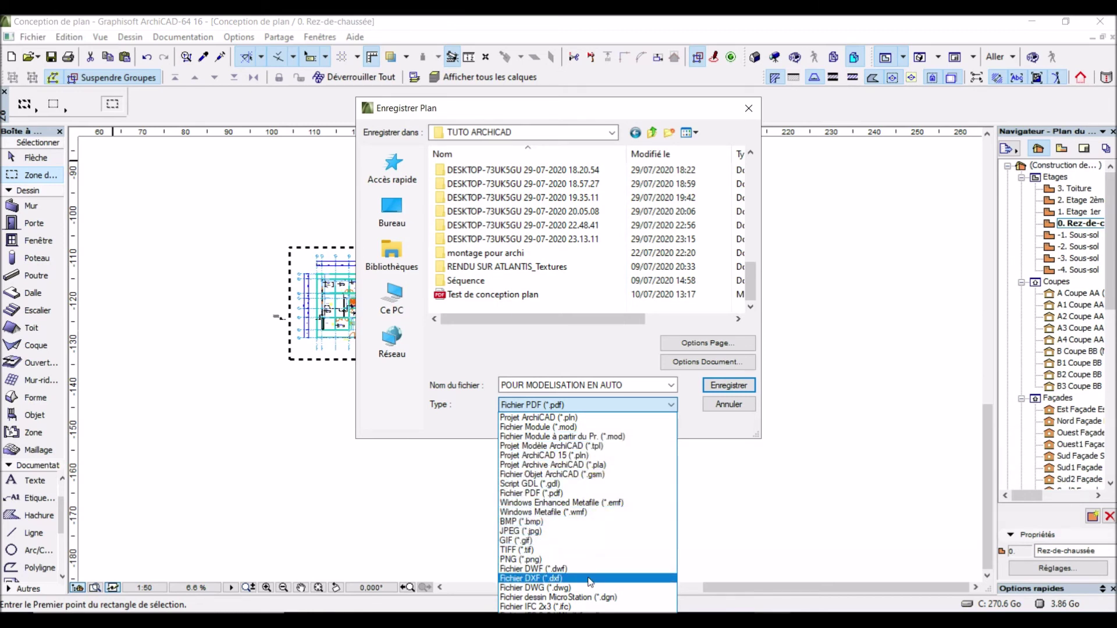
{"action": "left_click", "coordinate": [553, 590]}
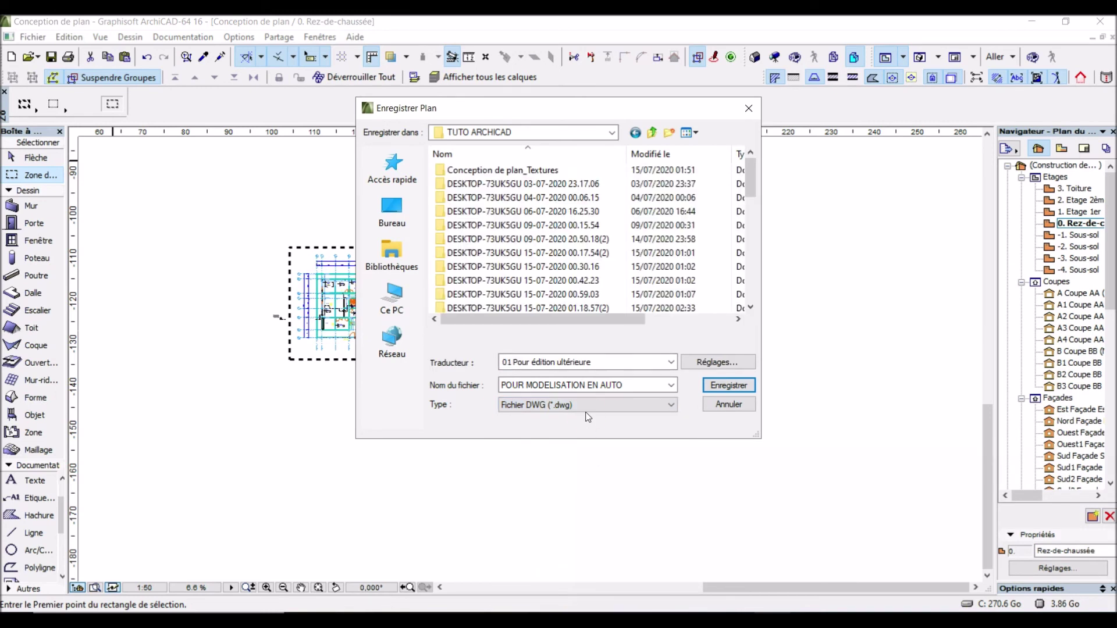
Step: Save the DWG with only the elements inside the marquee area, ignoring the request to locate simplex.shx
{"action": "left_click", "coordinate": [725, 390]}
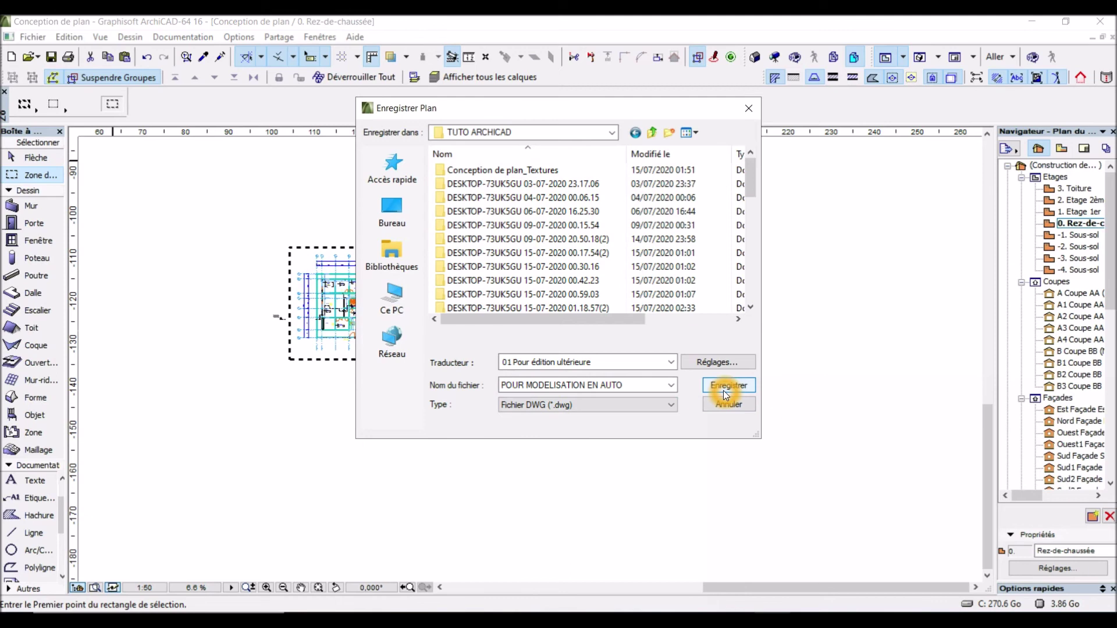
{"action": "left_click", "coordinate": [739, 389]}
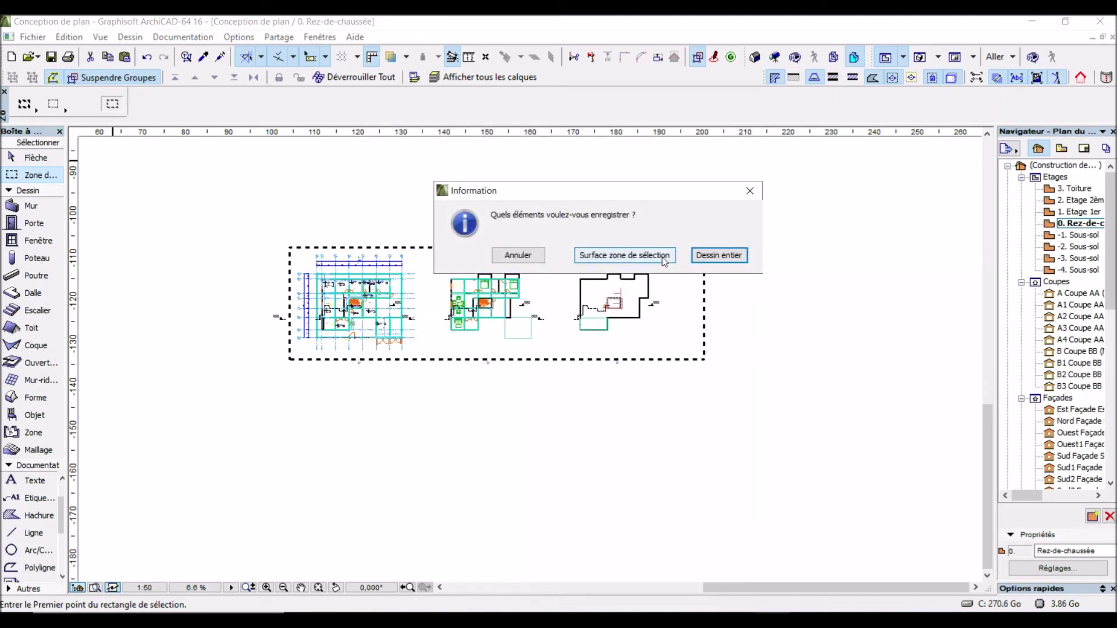
{"action": "left_click", "coordinate": [624, 259]}
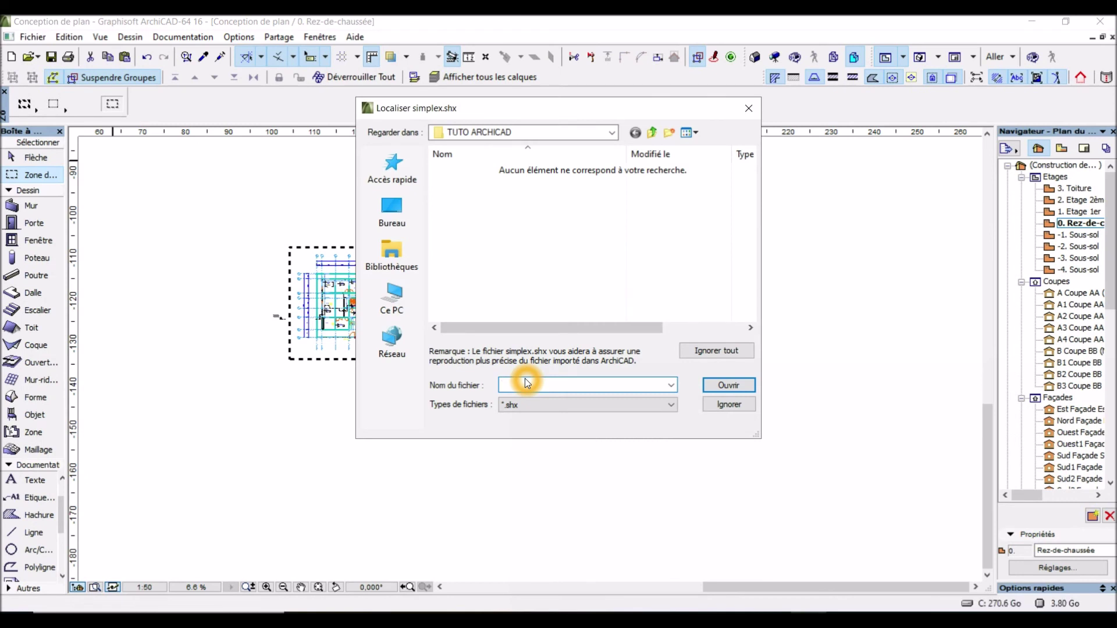
{"action": "left_click", "coordinate": [736, 412]}
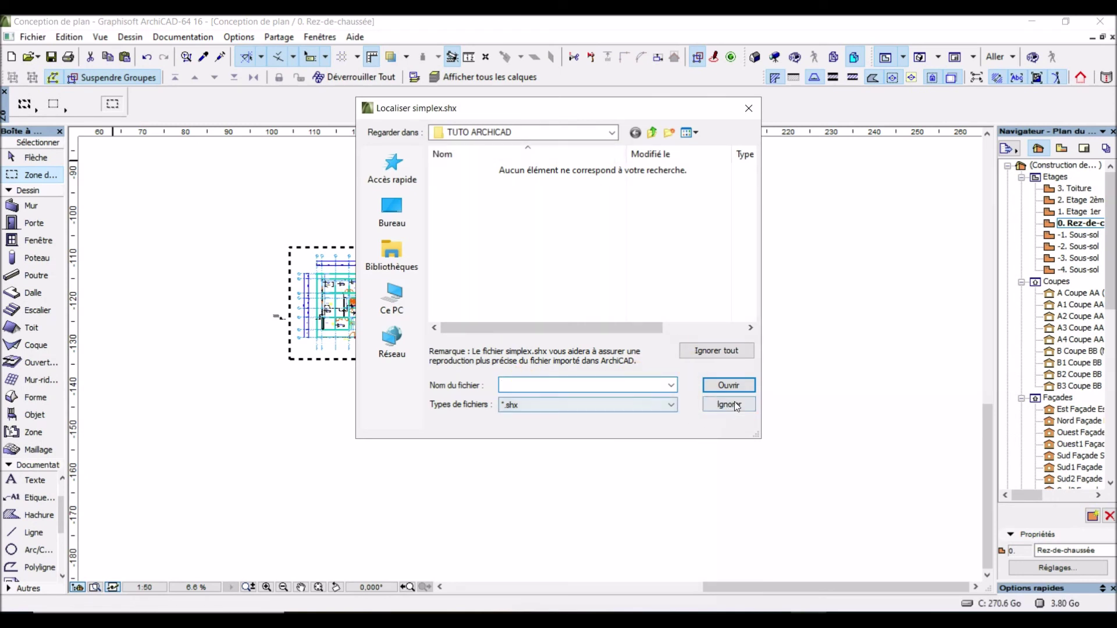
{"action": "left_click", "coordinate": [732, 402]}
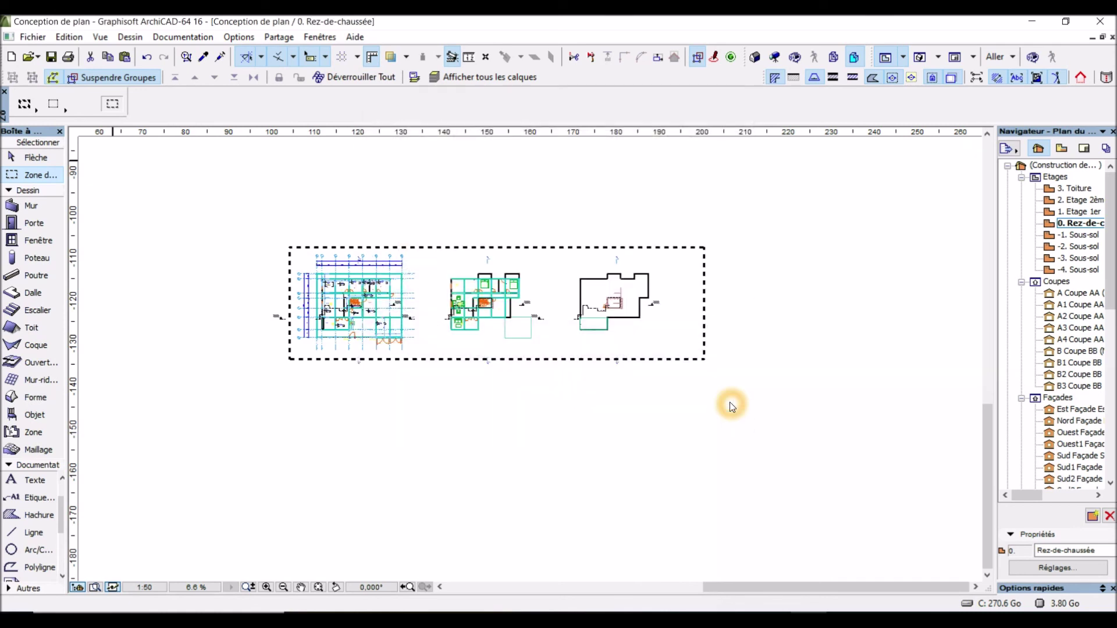
Step: Switch to File Explorer and find the POUR MODELISATION EN AUTO DWG file in Documents > Doc Ani > TUTO ARCHICAD
{"action": "left_click", "coordinate": [518, 349]}
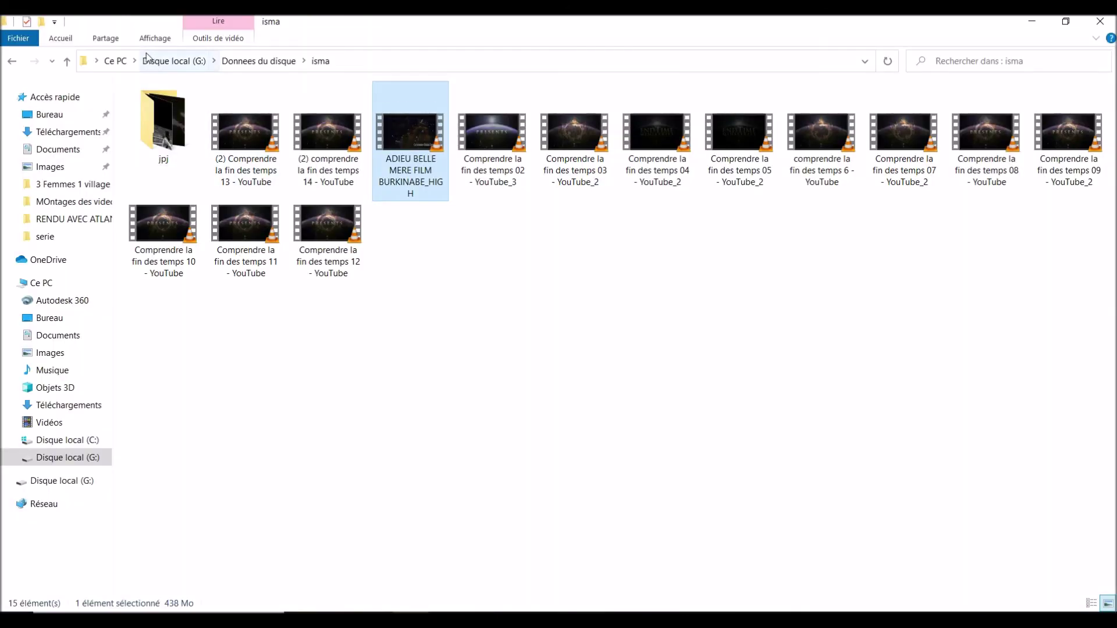
{"action": "left_click", "coordinate": [116, 60]}
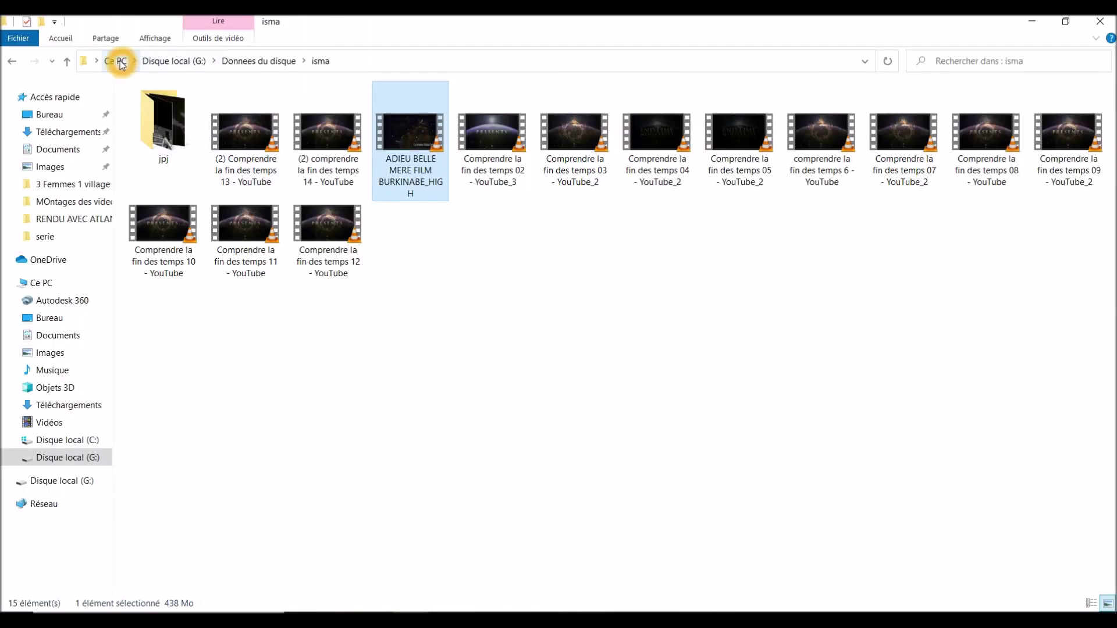
{"action": "double_click", "coordinate": [417, 123]}
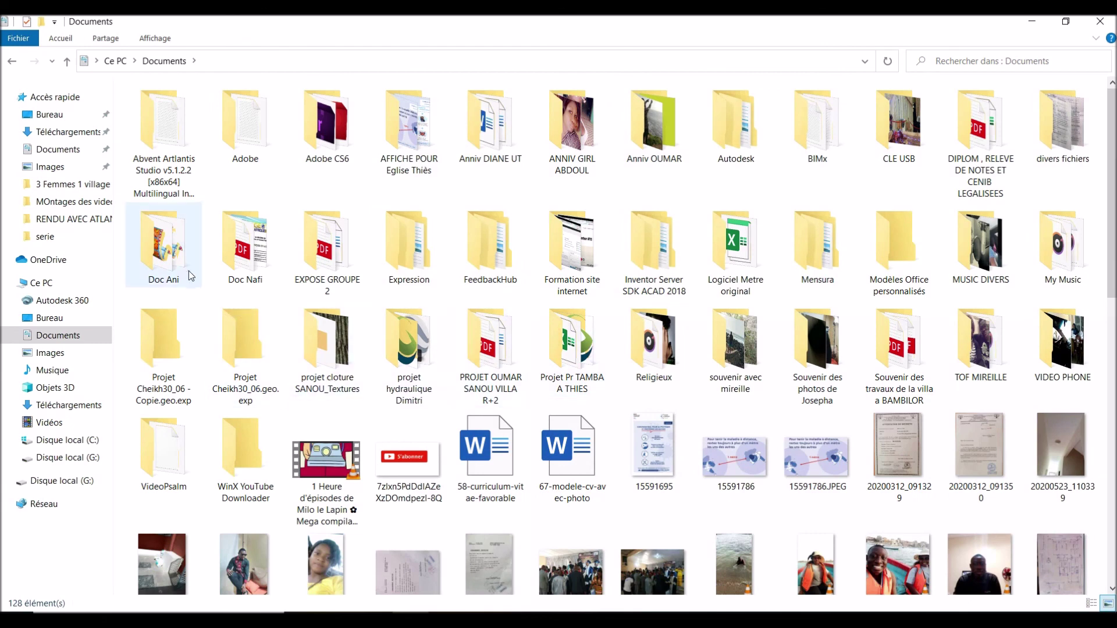
{"action": "double_click", "coordinate": [173, 256]}
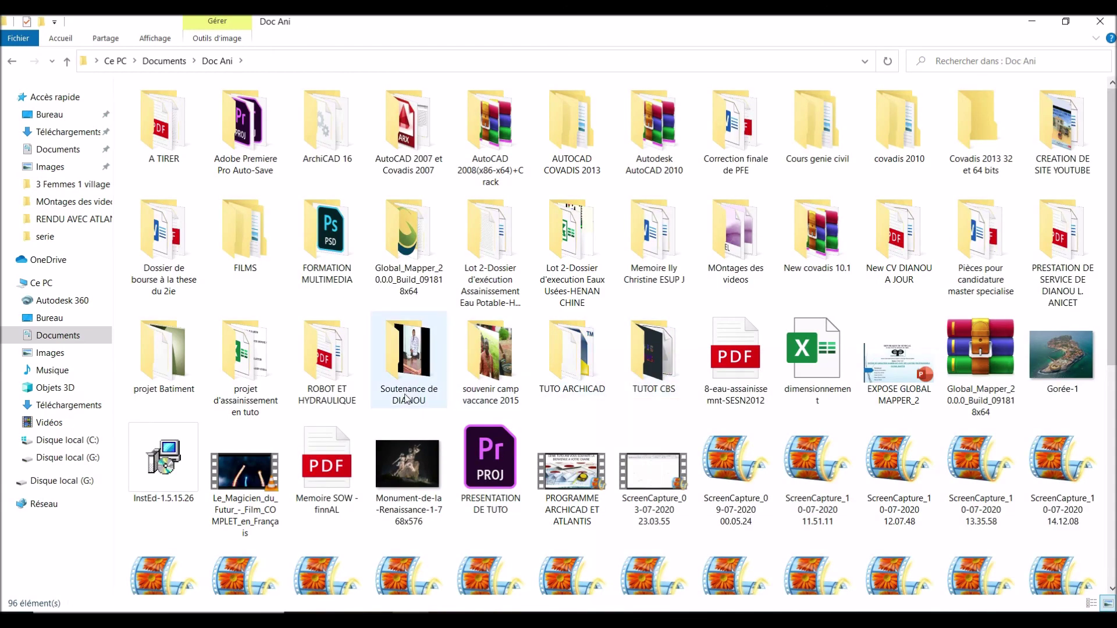
{"action": "left_click", "coordinate": [587, 387]}
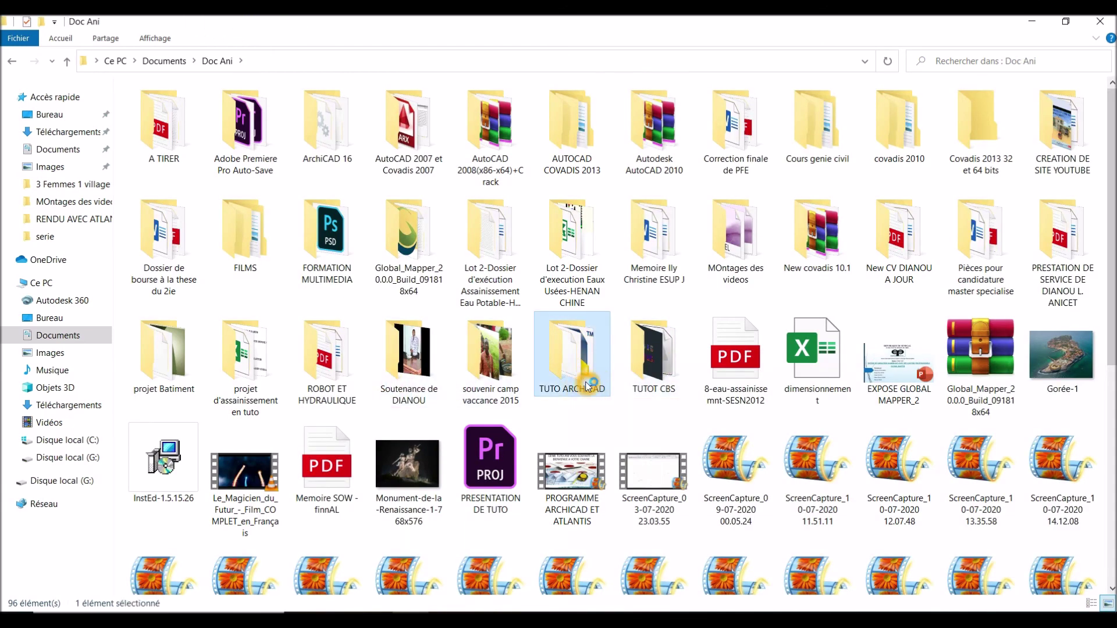
{"action": "double_click", "coordinate": [588, 387]}
{"action": "scroll", "coordinate": [529, 306], "scroll_direction": "down", "scroll_amount": 1}
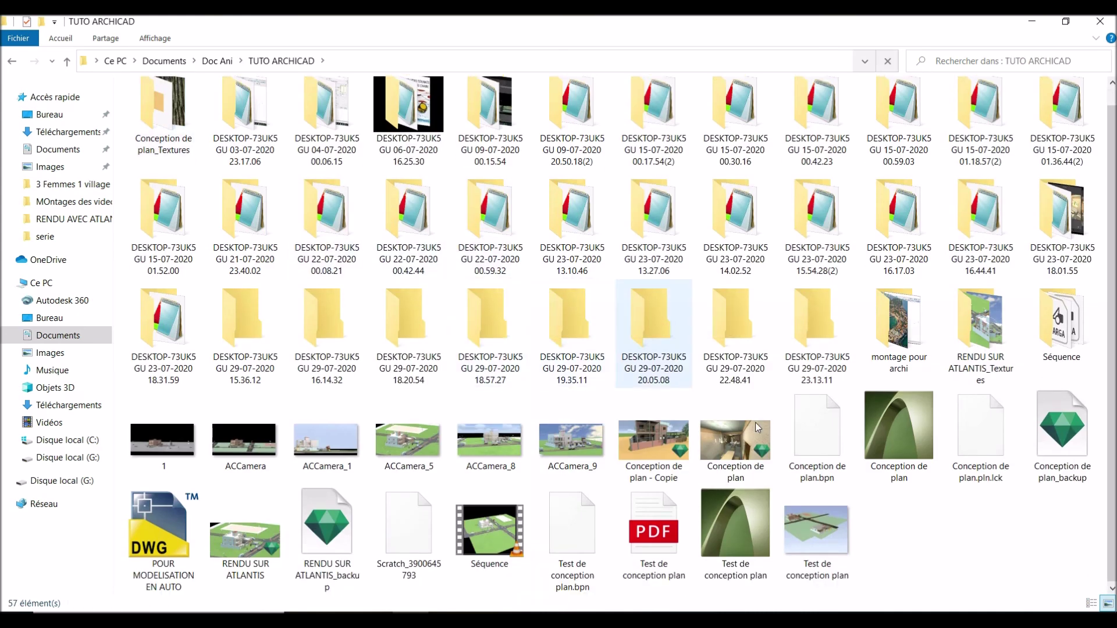
{"action": "left_click", "coordinate": [175, 579]}
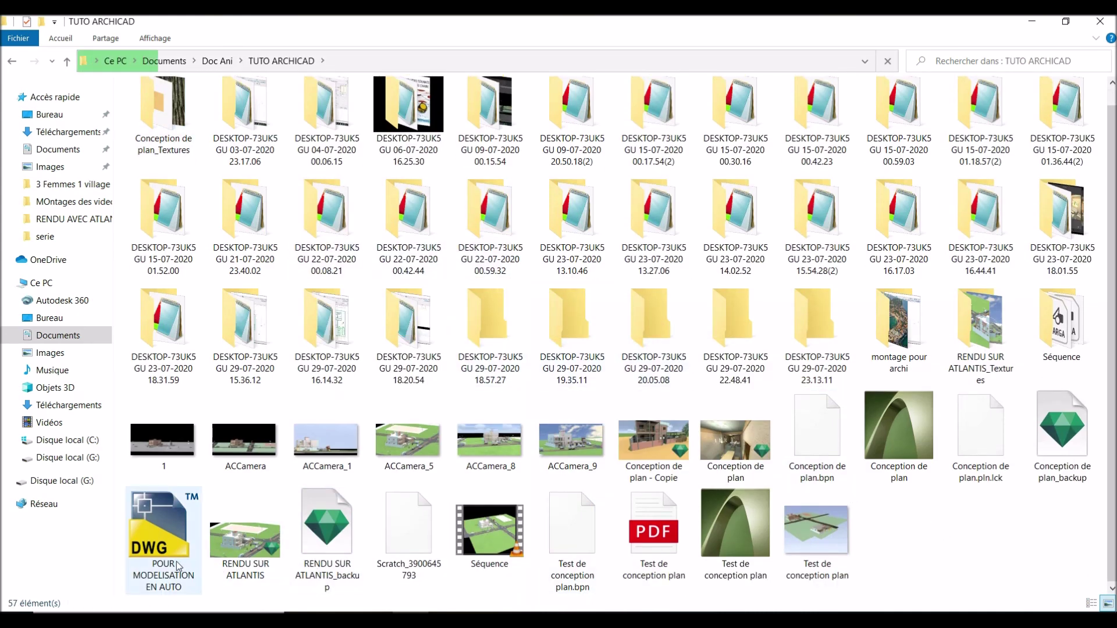